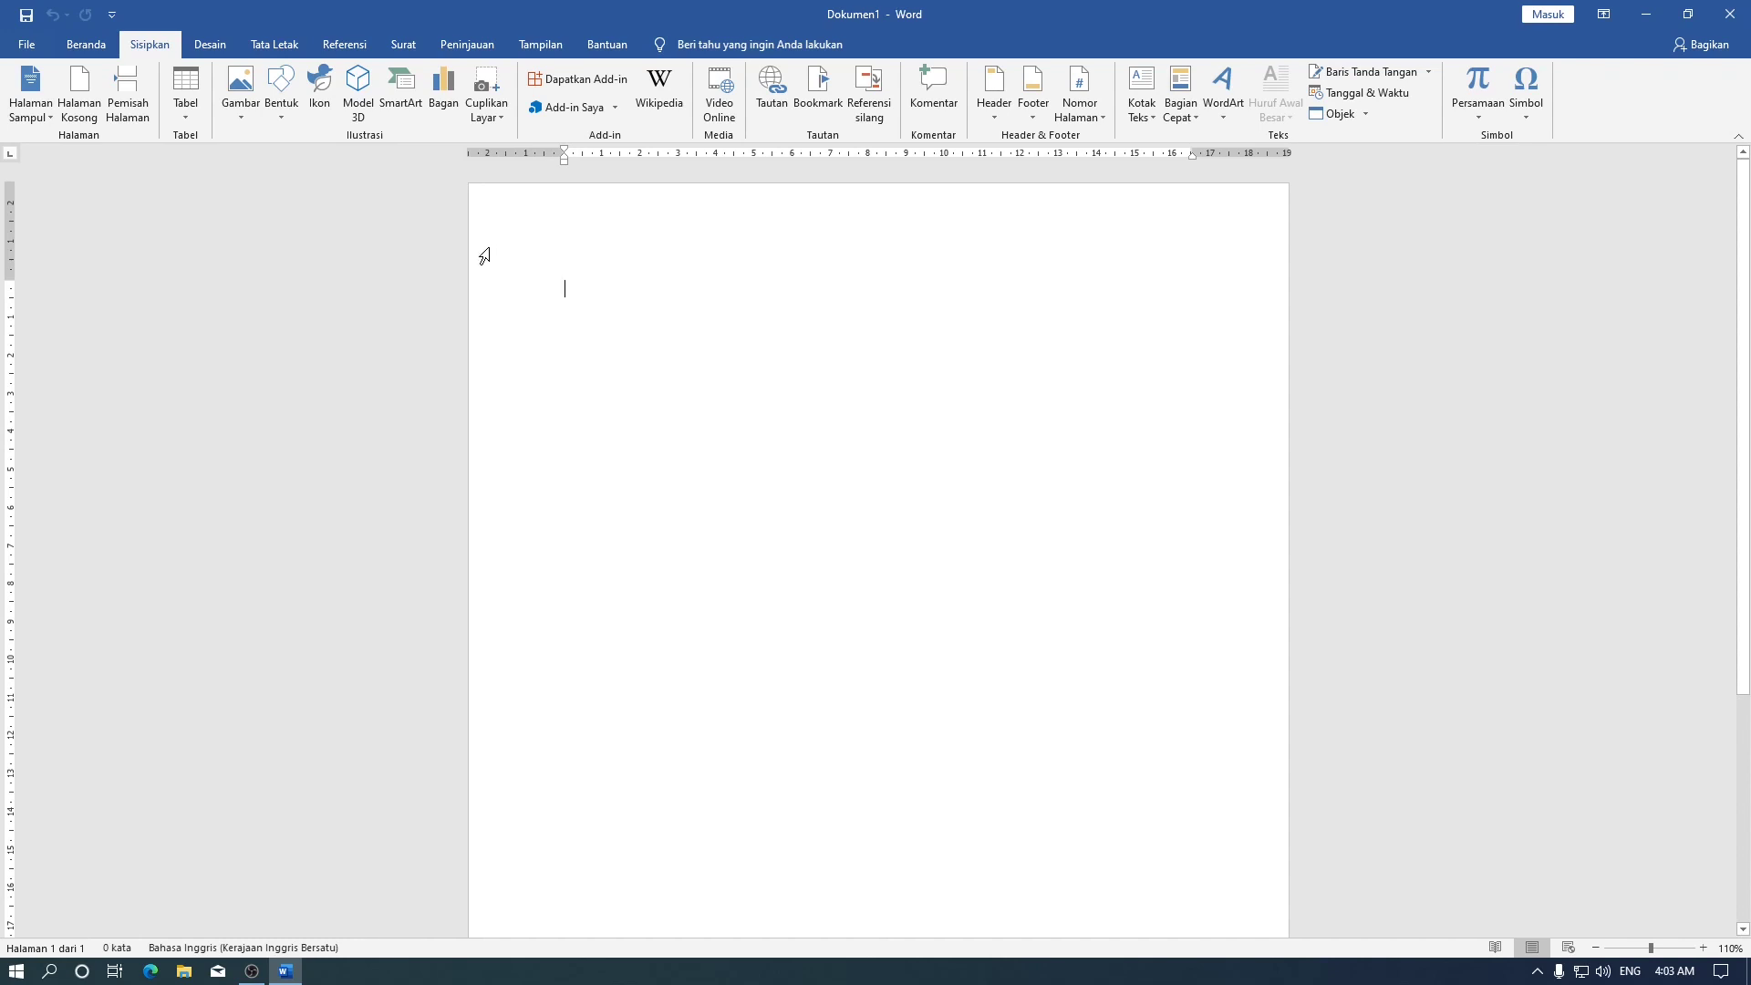
Step: Start inserting a 3D model from the computer, then cancel and close the 3D Models options
click(366, 116)
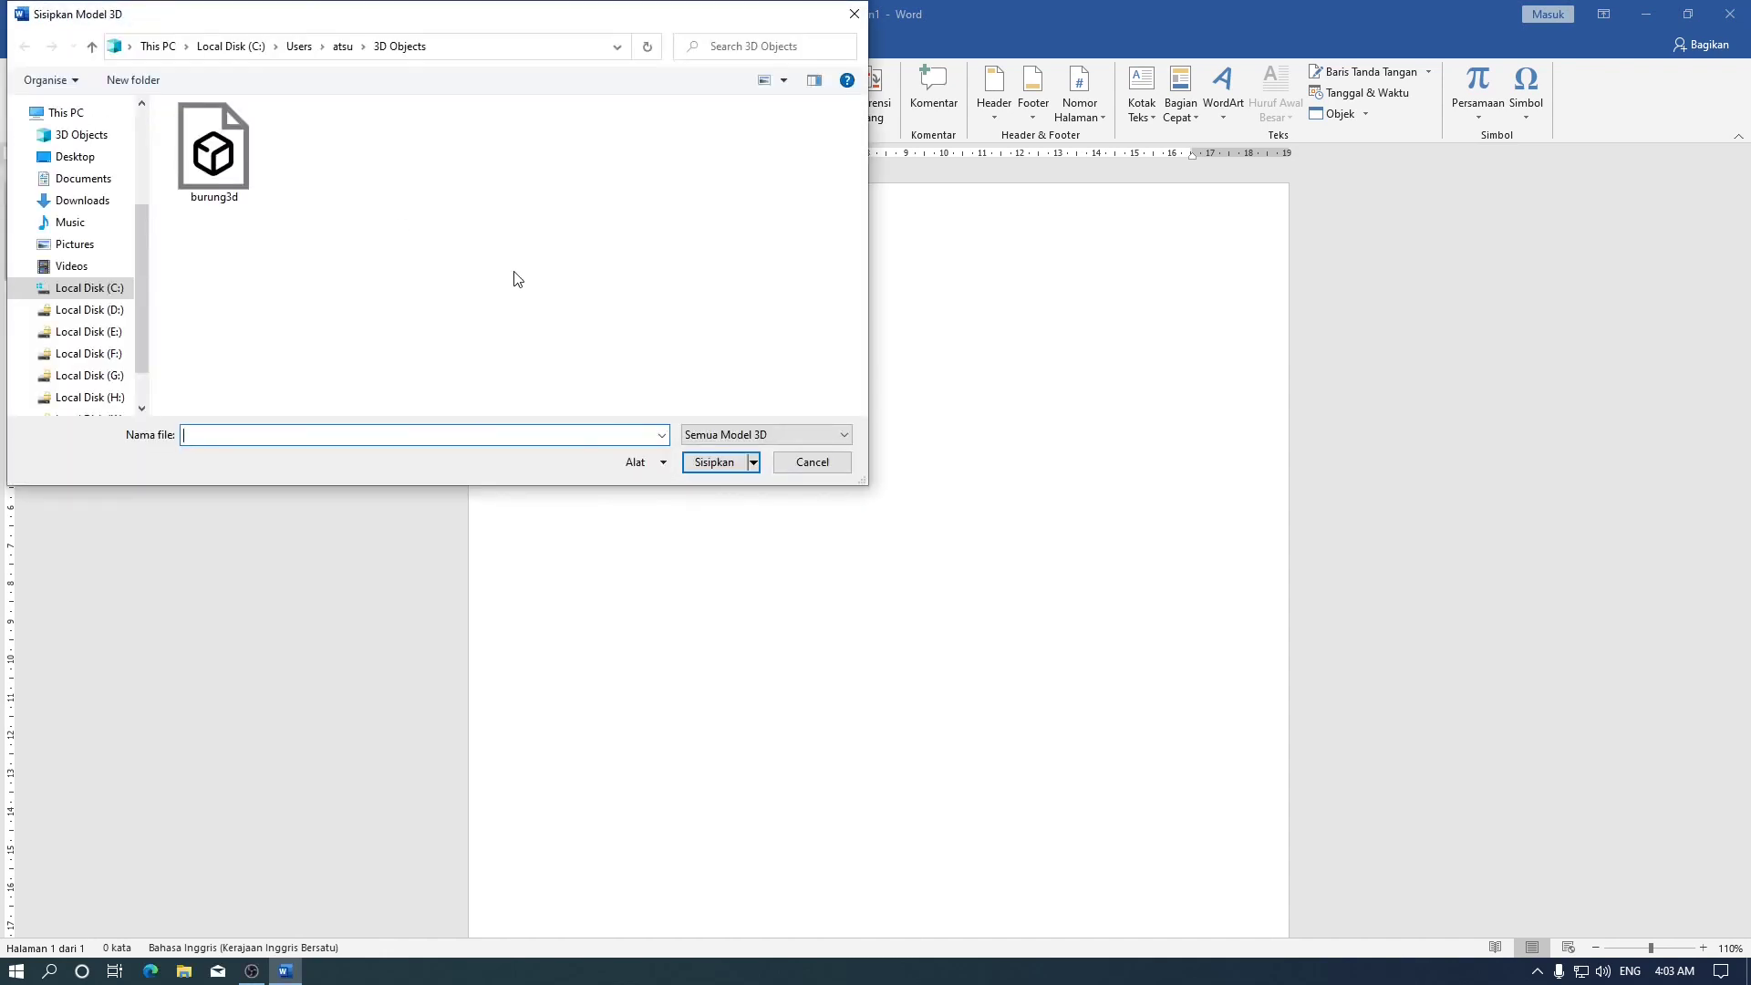
click(812, 462)
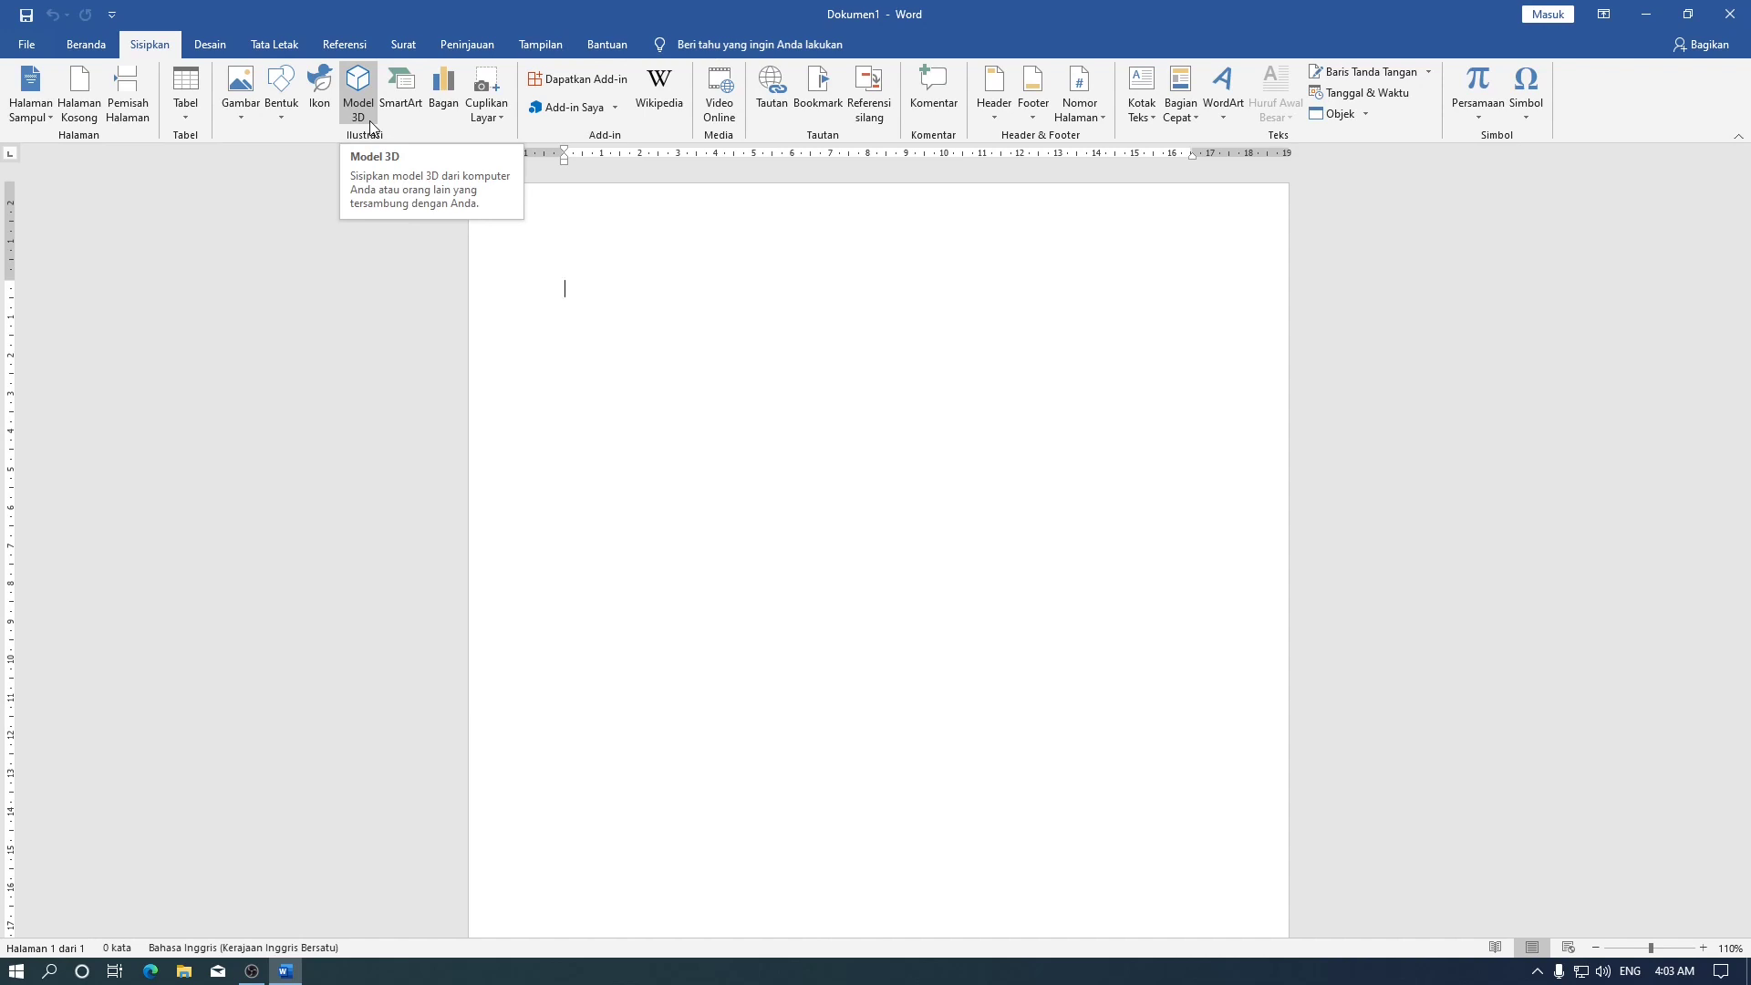
click(368, 122)
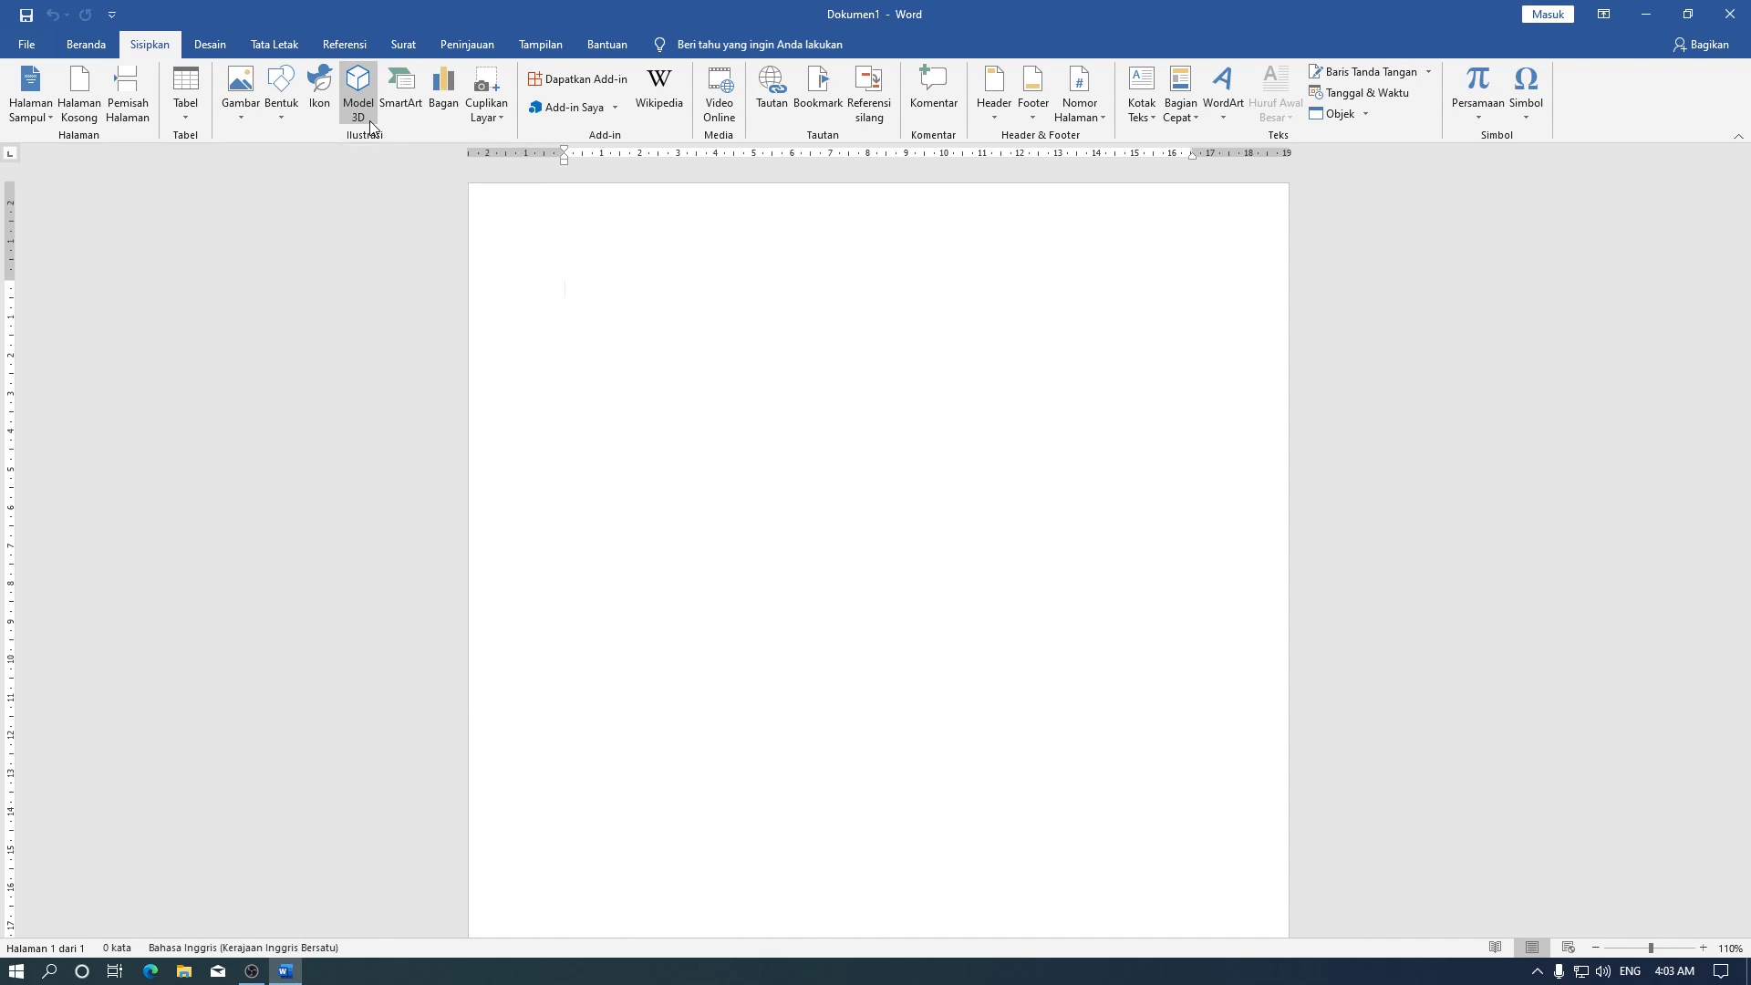
click(362, 113)
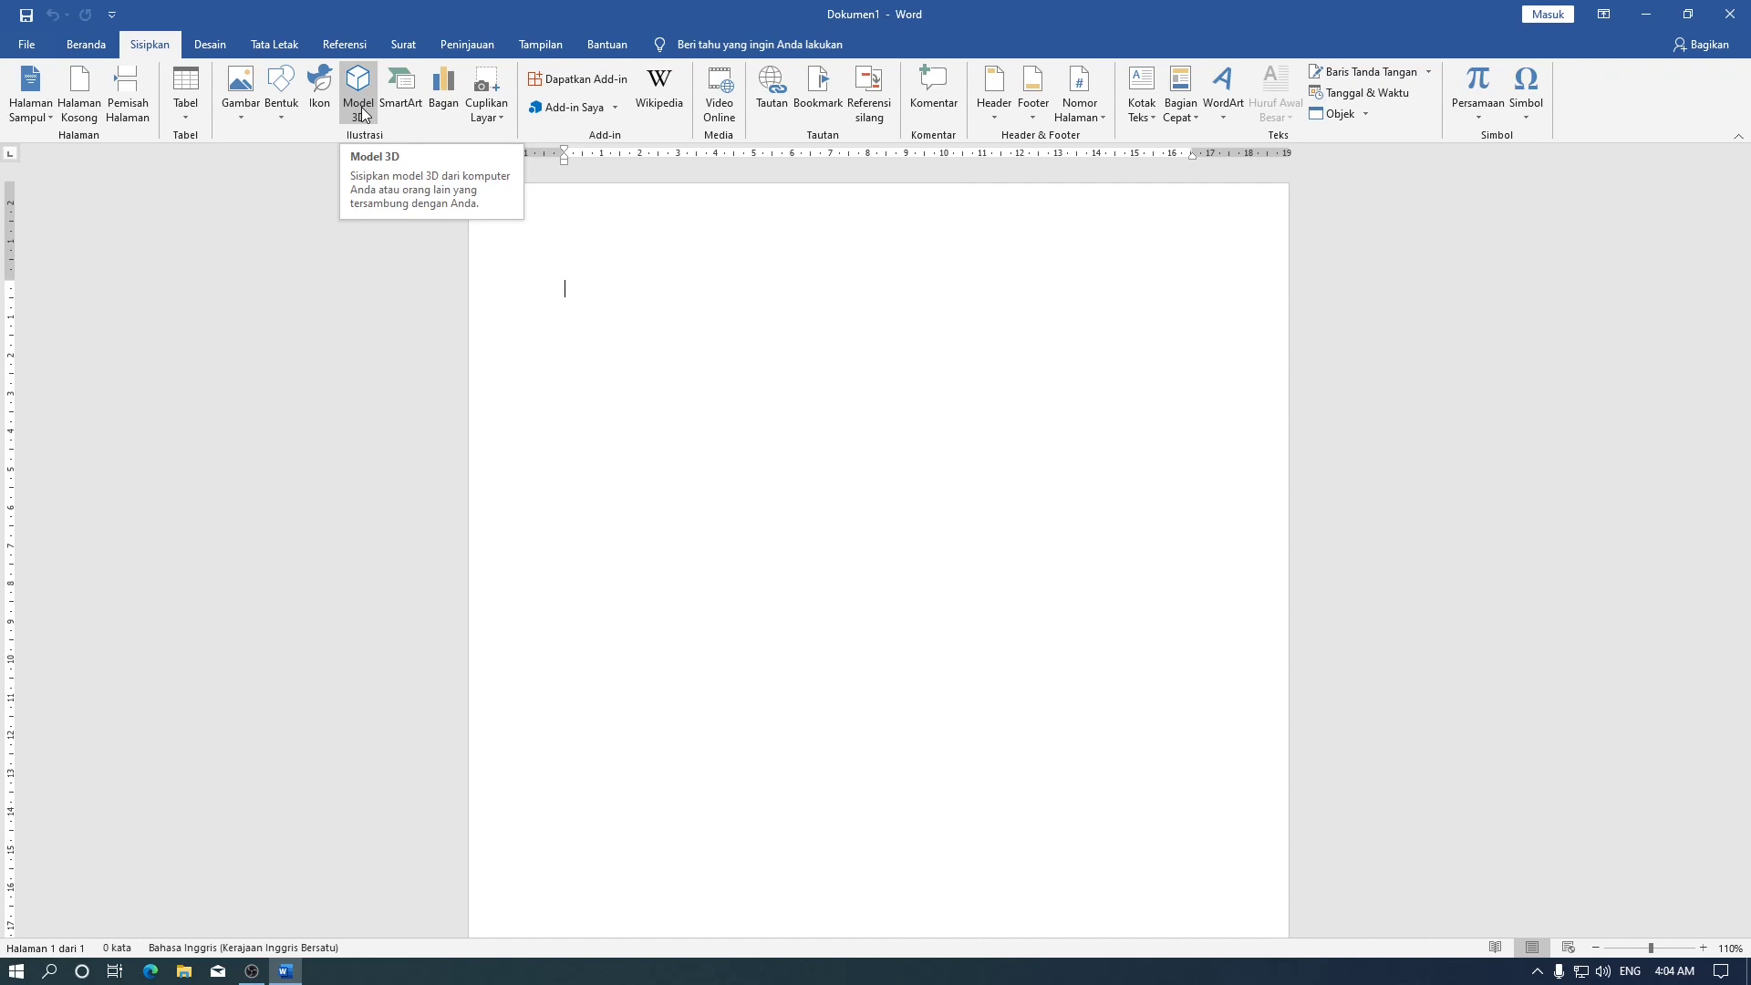
Step: In Word Options > Language, move English to the top of the display languages and confirm the restart notice
click(43, 50)
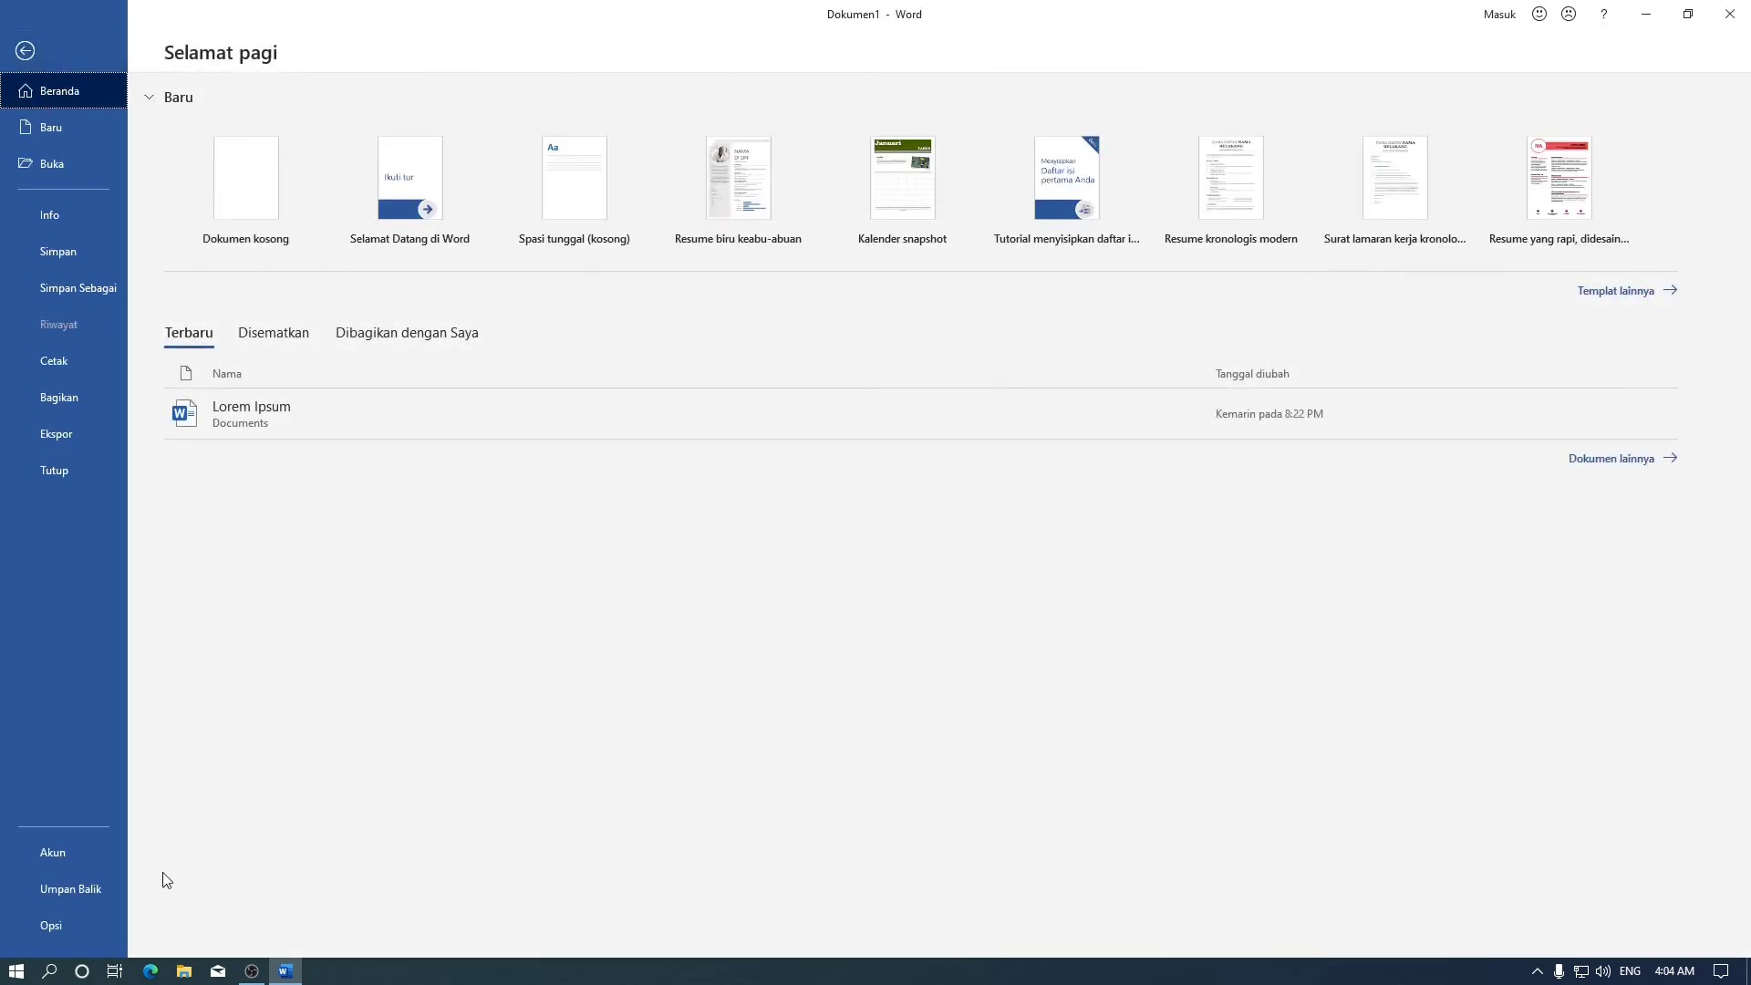
click(82, 925)
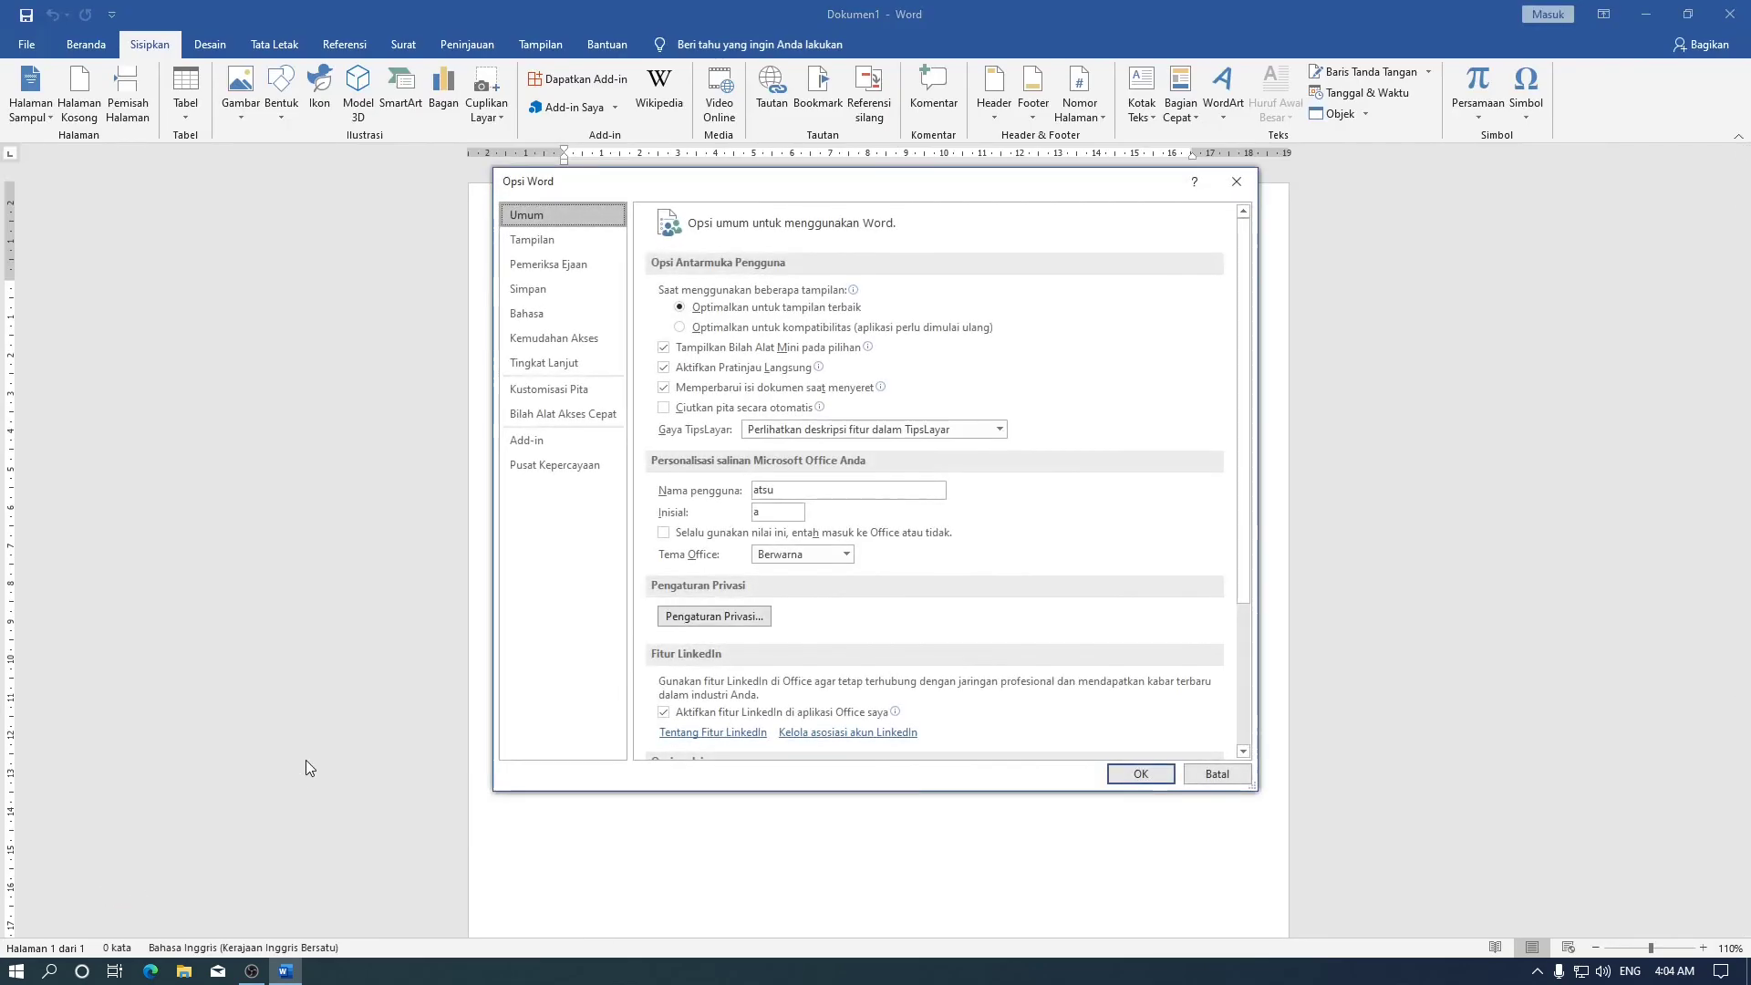
click(556, 316)
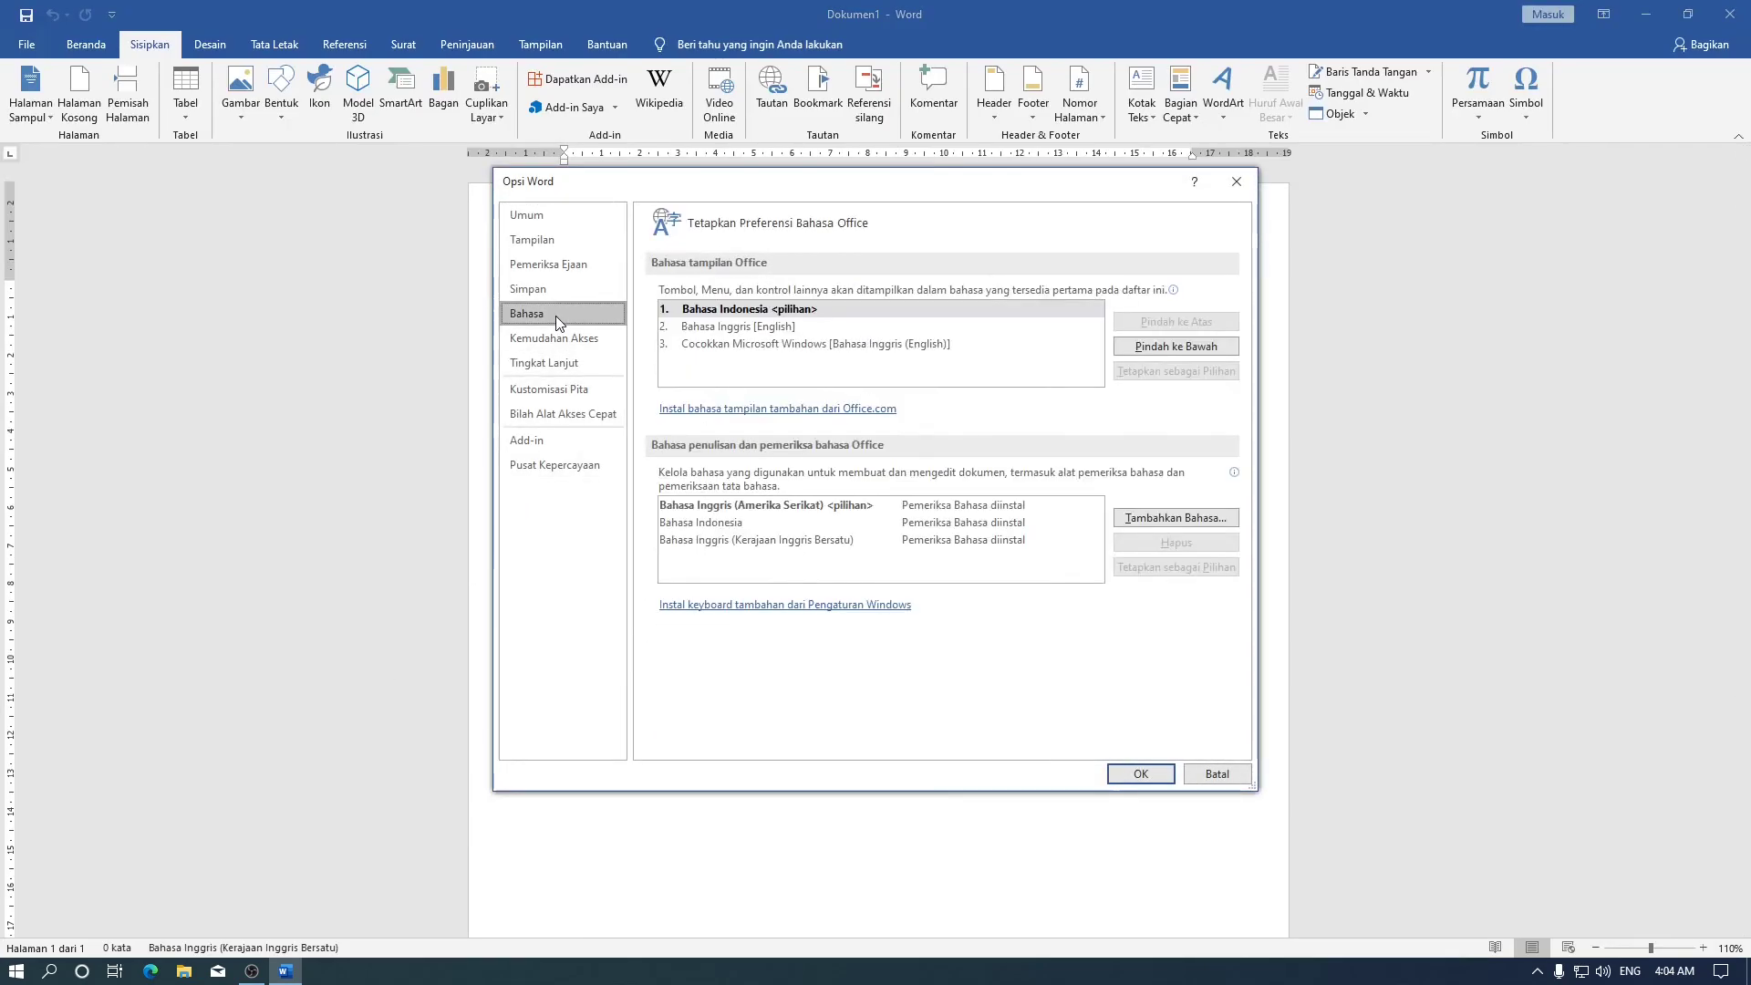
click(785, 326)
click(1219, 322)
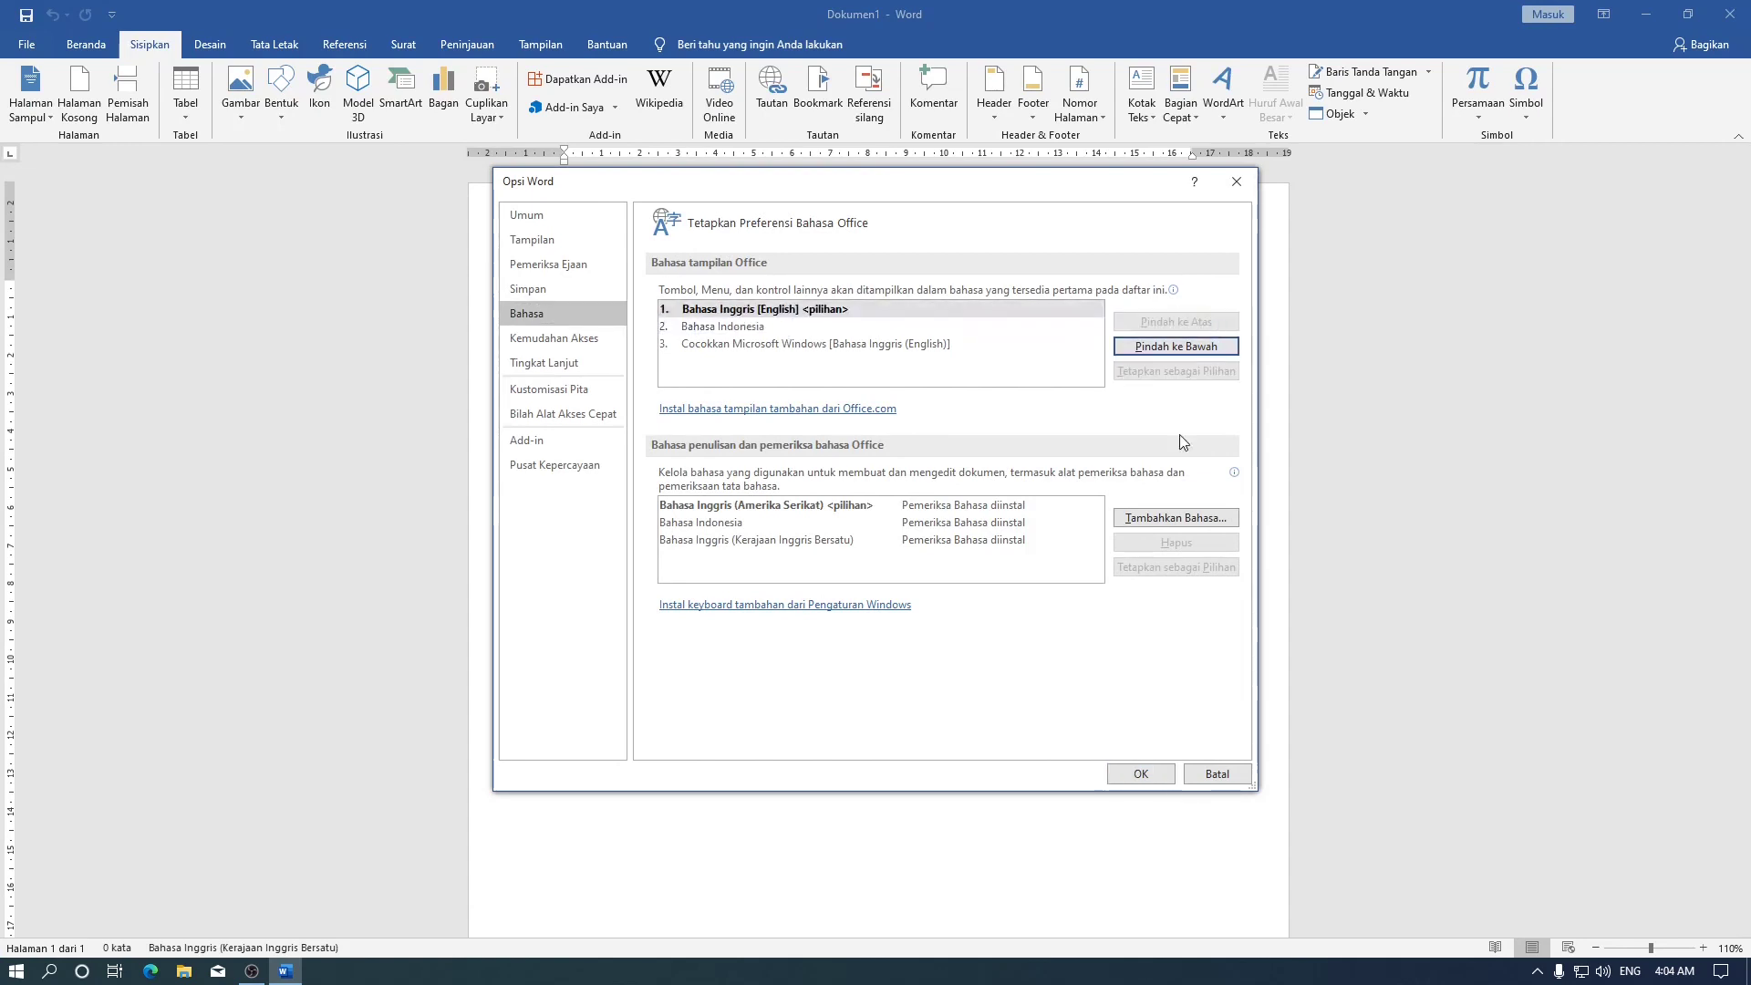
click(1142, 773)
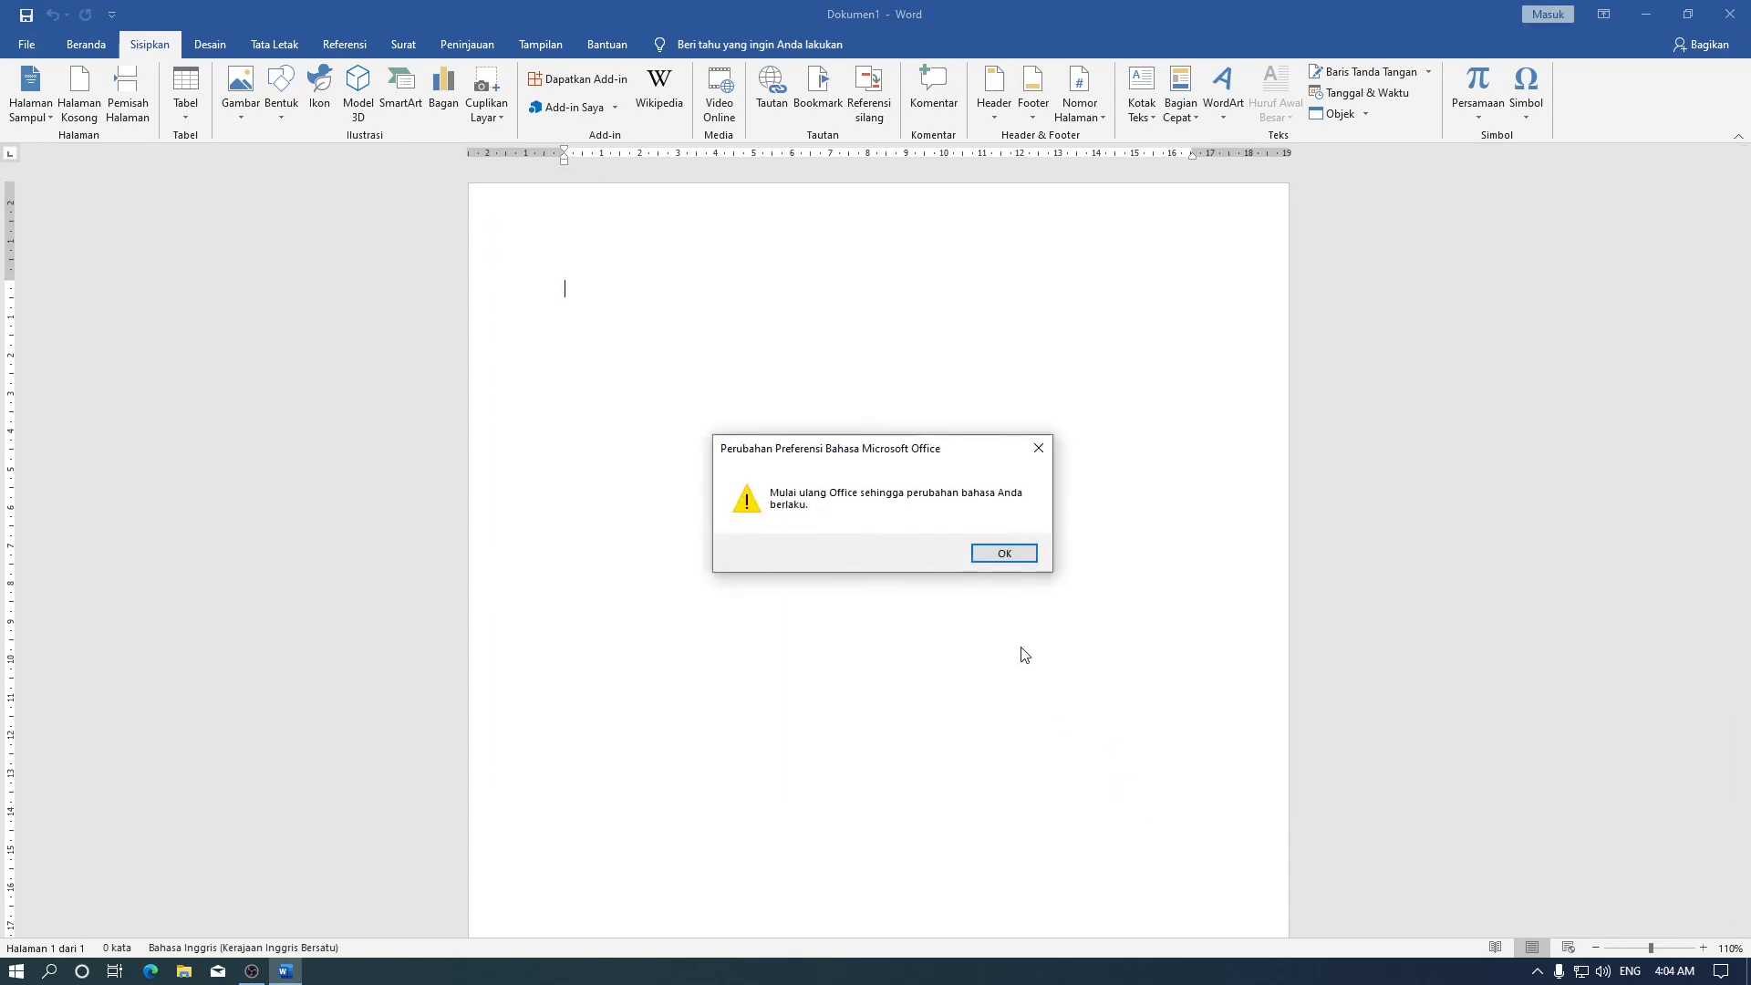
click(1004, 554)
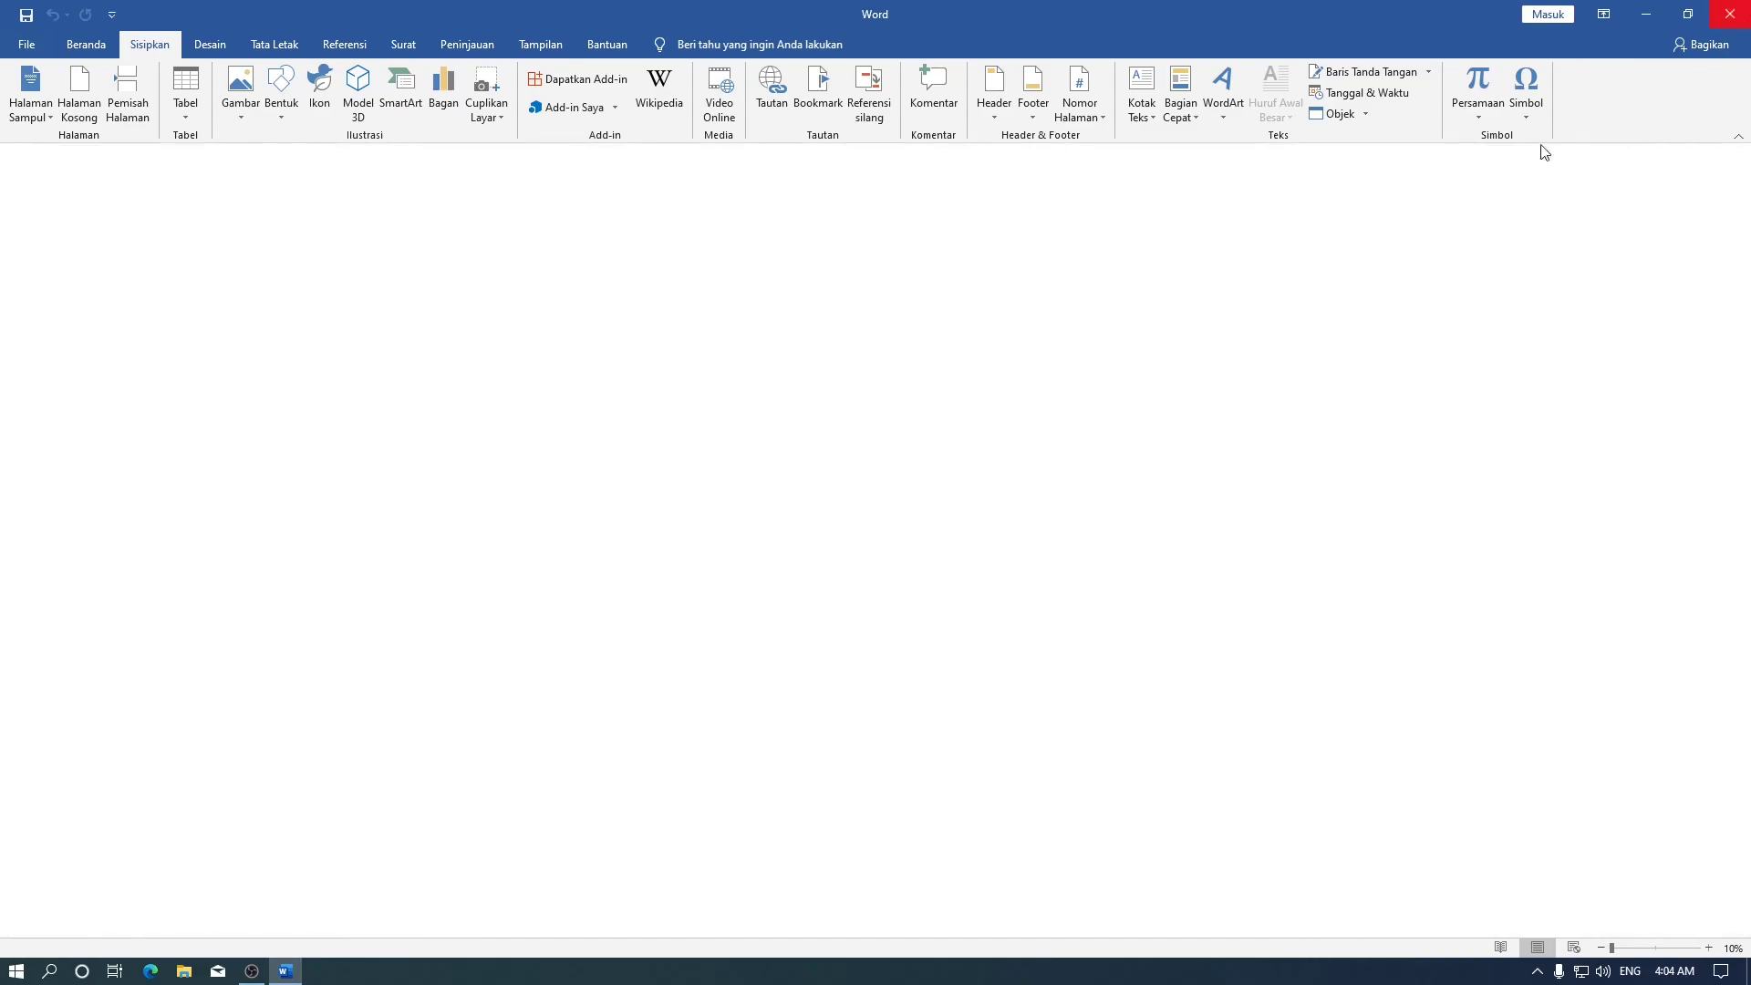
Step: Relaunch Word from the Start menu's Office folder, create a blank document, and open the Insert 3D Models dropdown
click(16, 970)
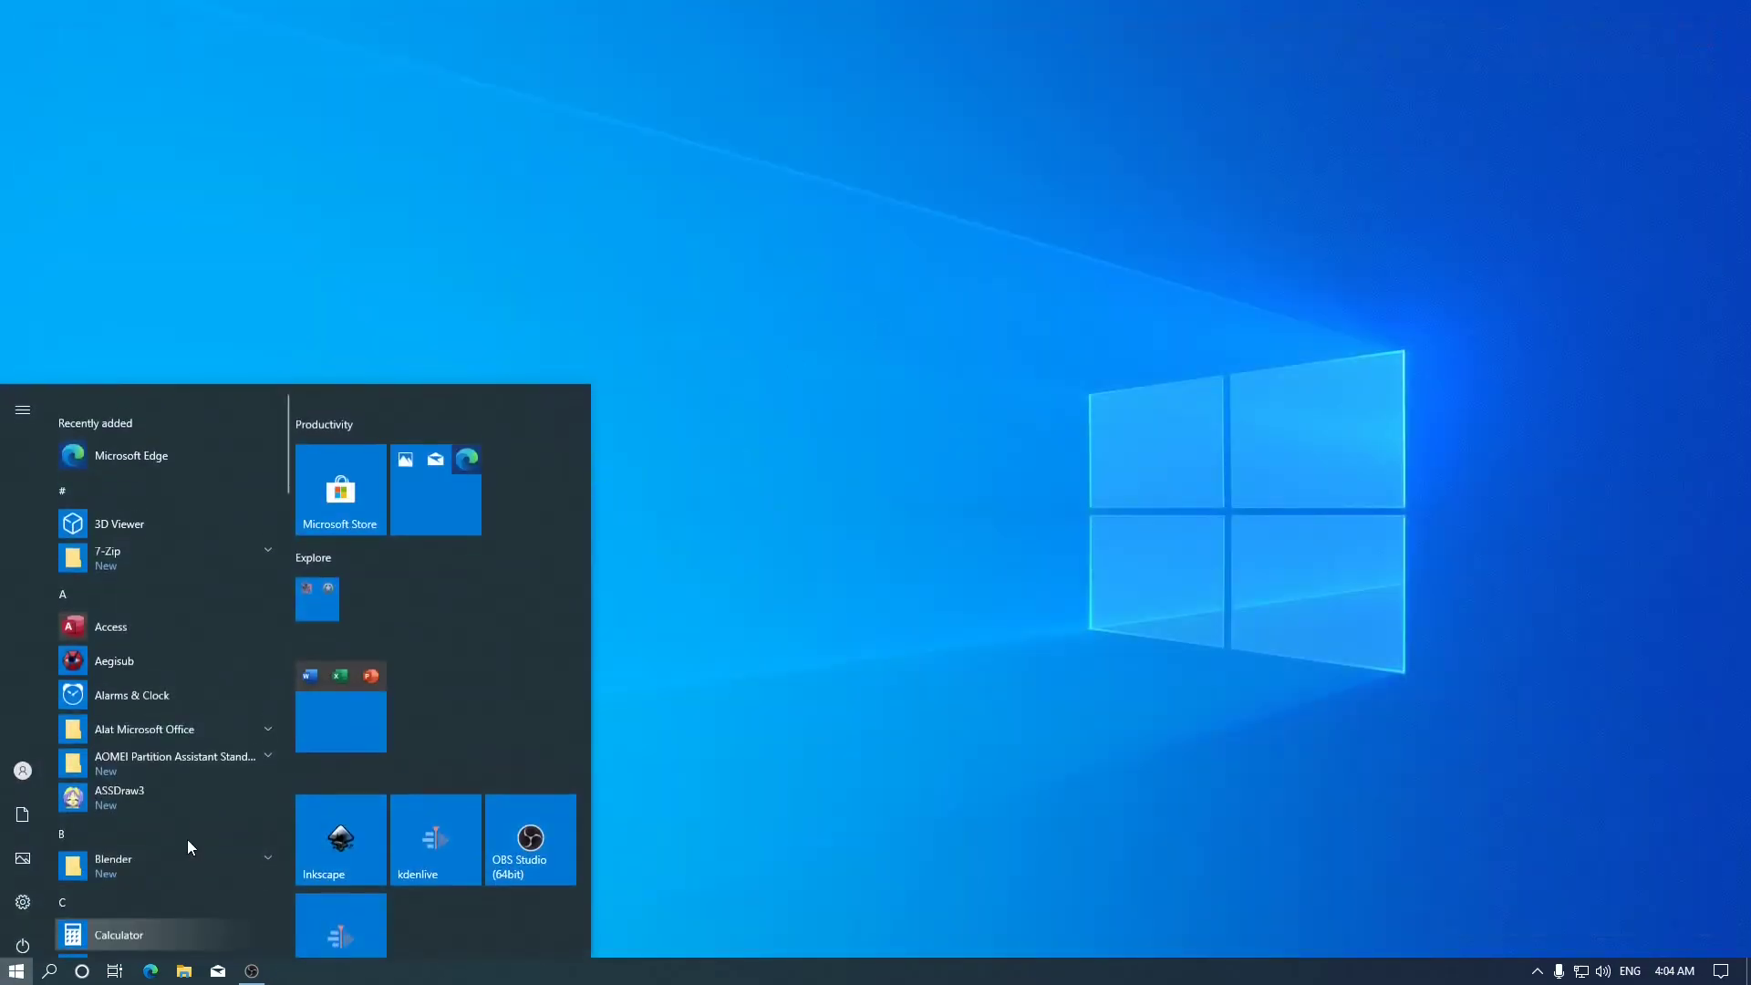
click(369, 662)
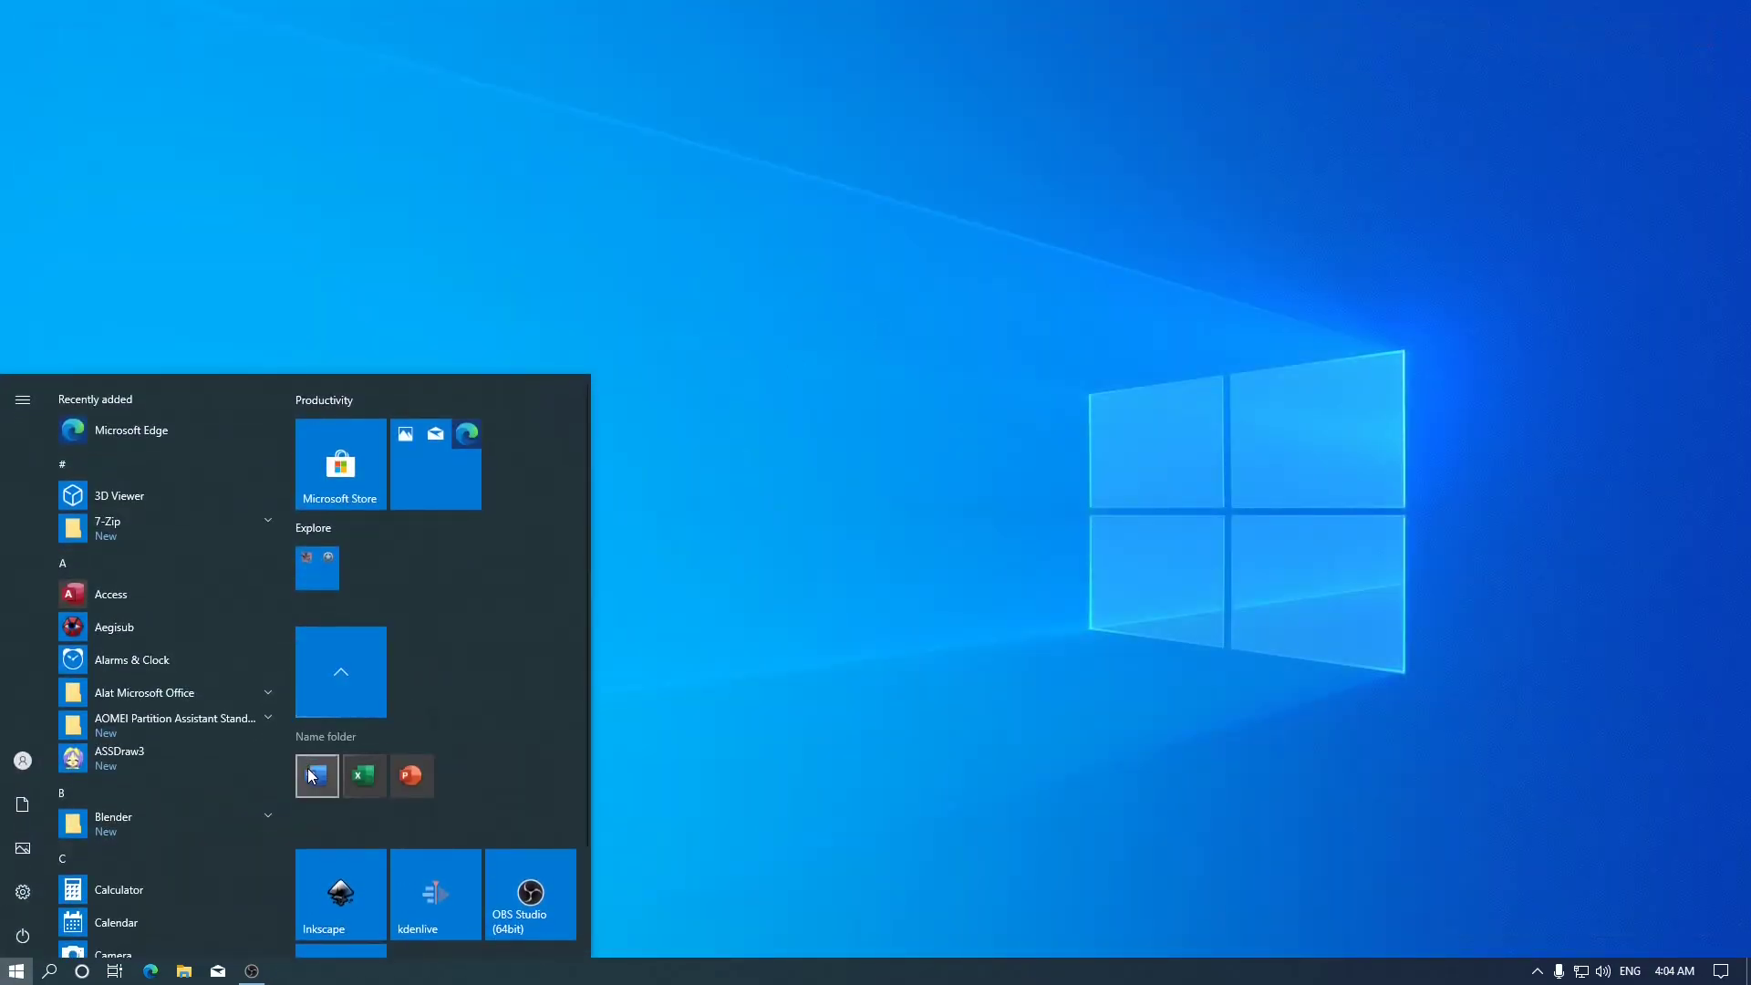
click(310, 777)
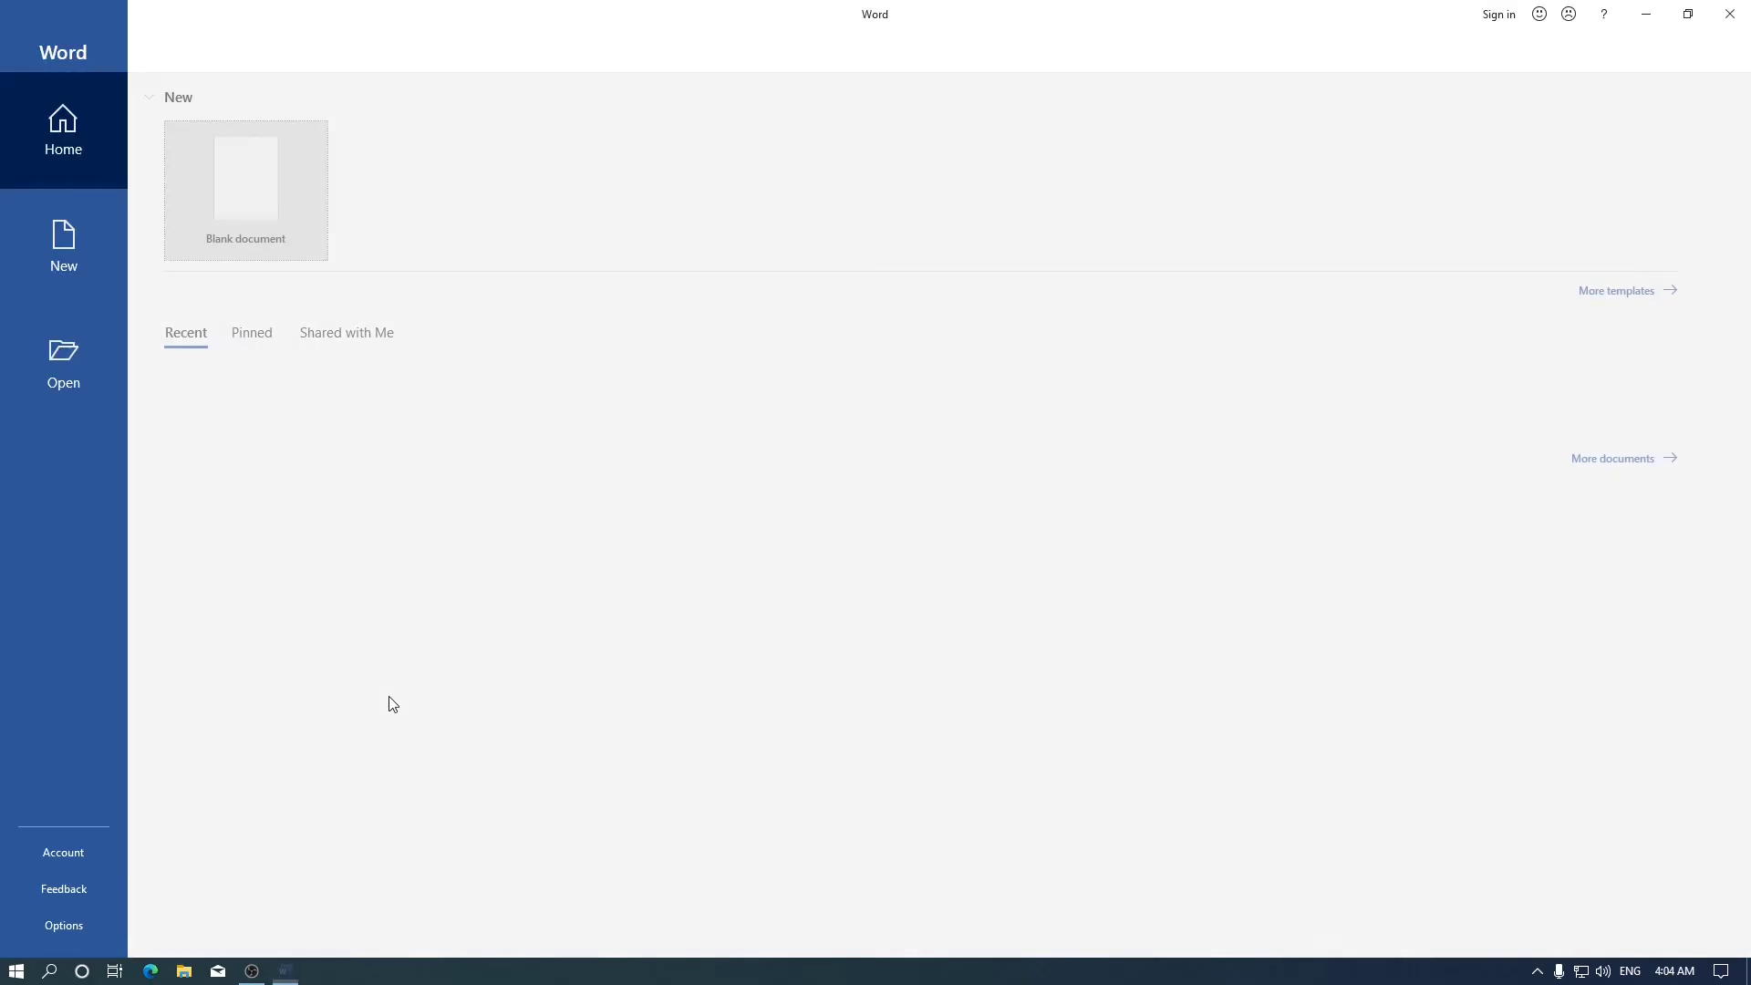
click(266, 212)
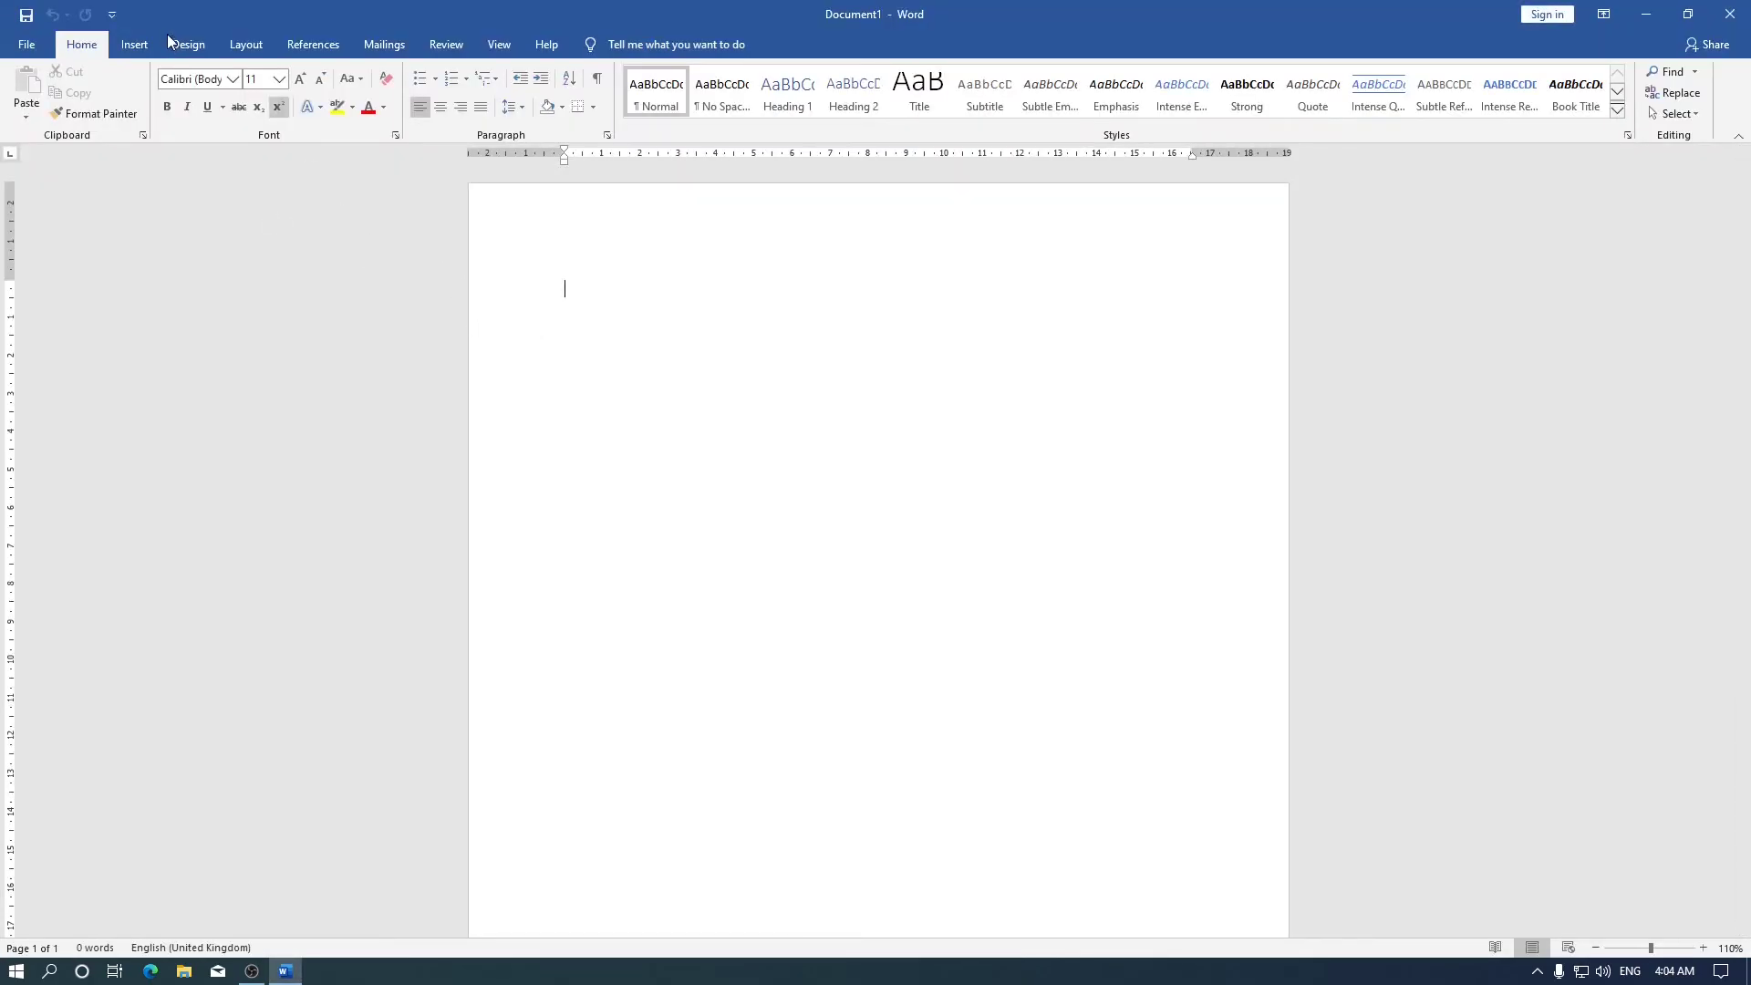
click(137, 46)
click(338, 112)
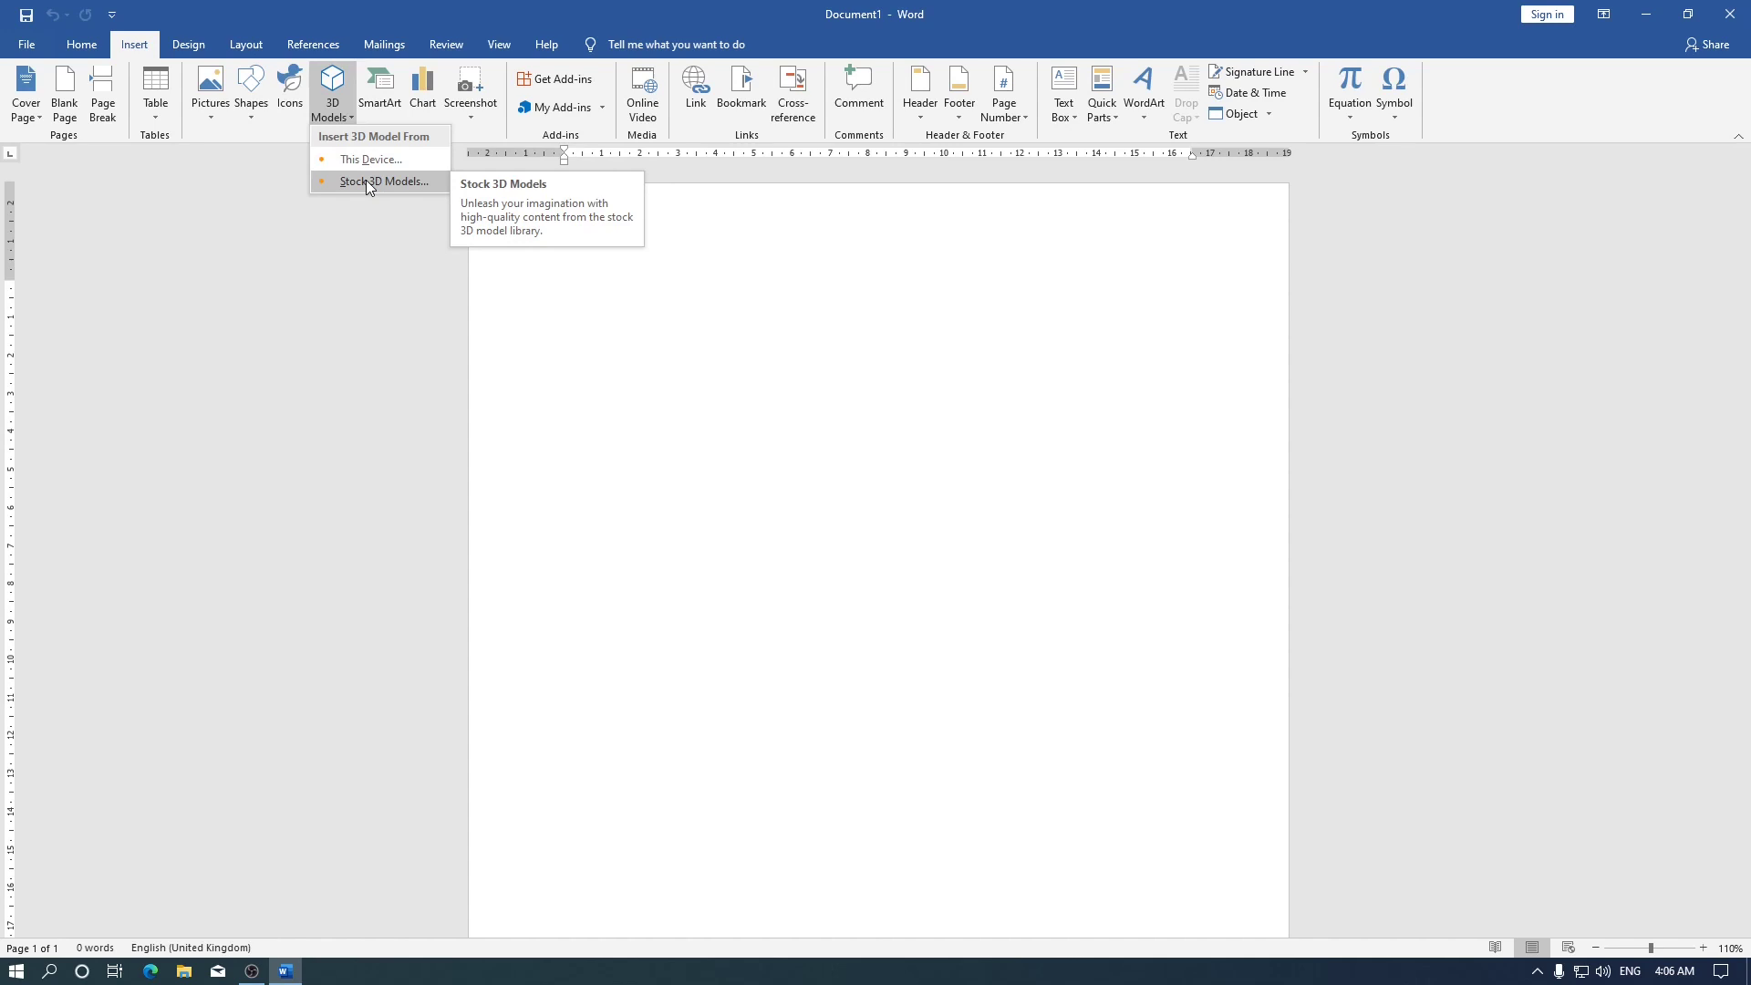
Step: Open the Online 3D Models gallery and scroll through its categories
click(367, 181)
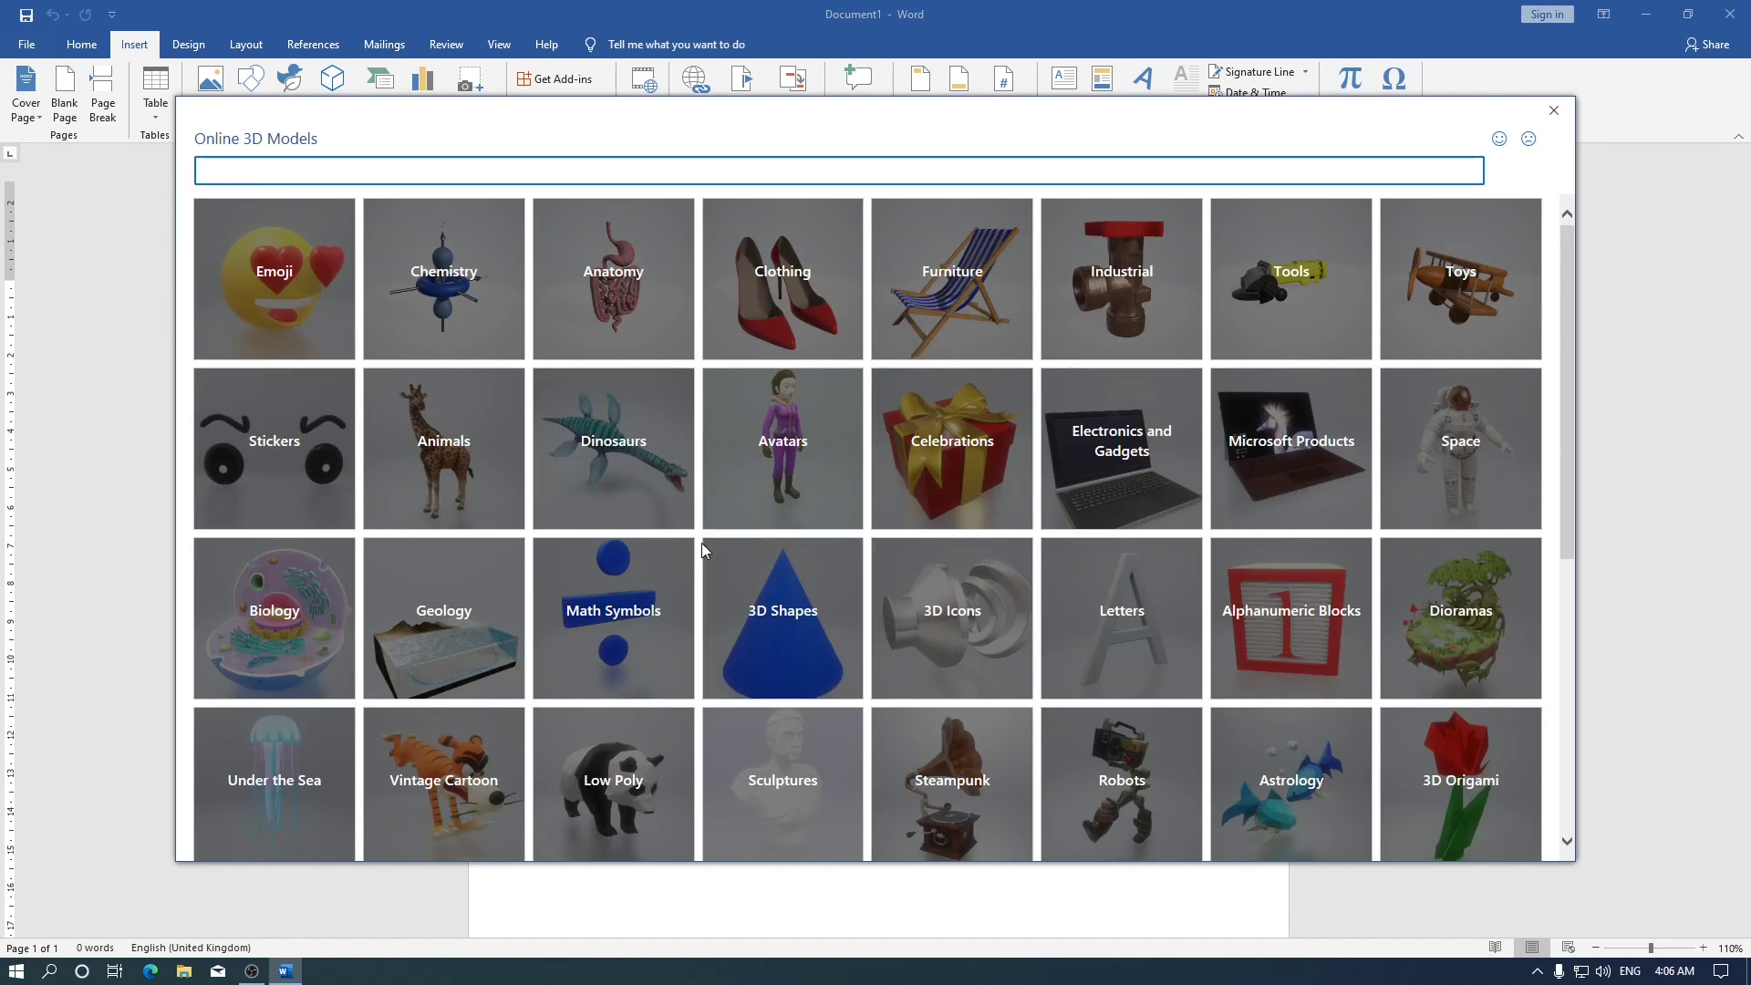
click(738, 405)
scroll(741, 392, down, 5)
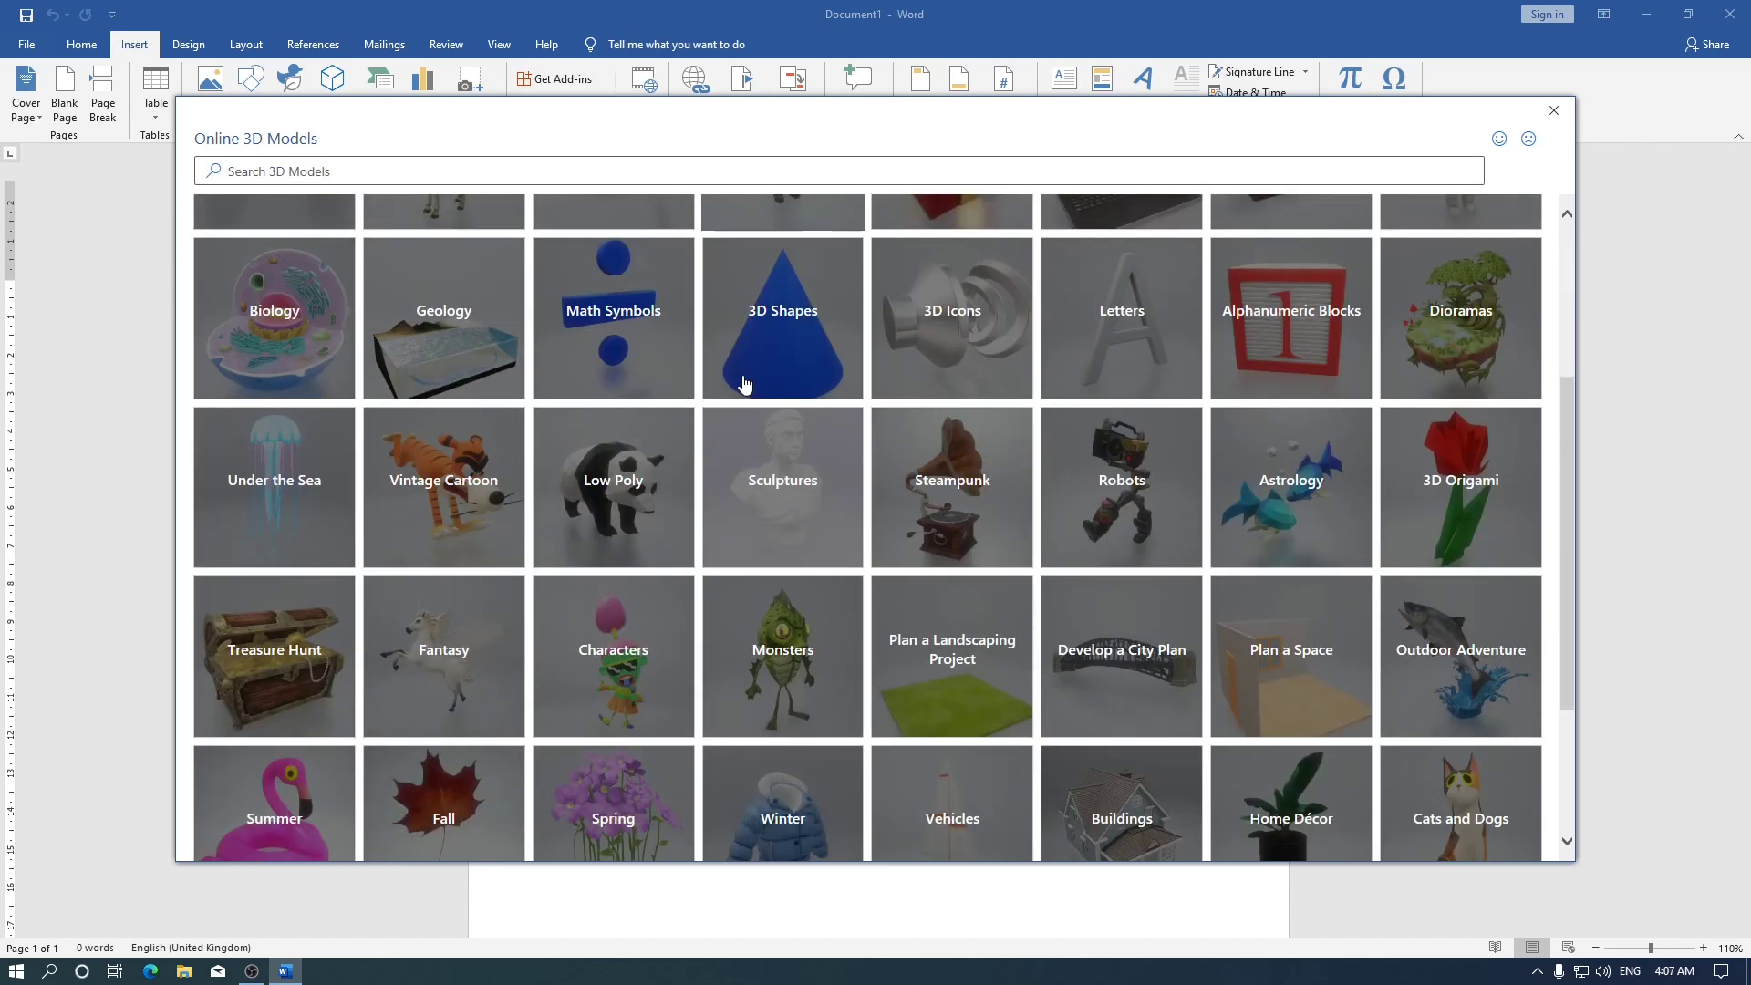
scroll(743, 384, up, 5)
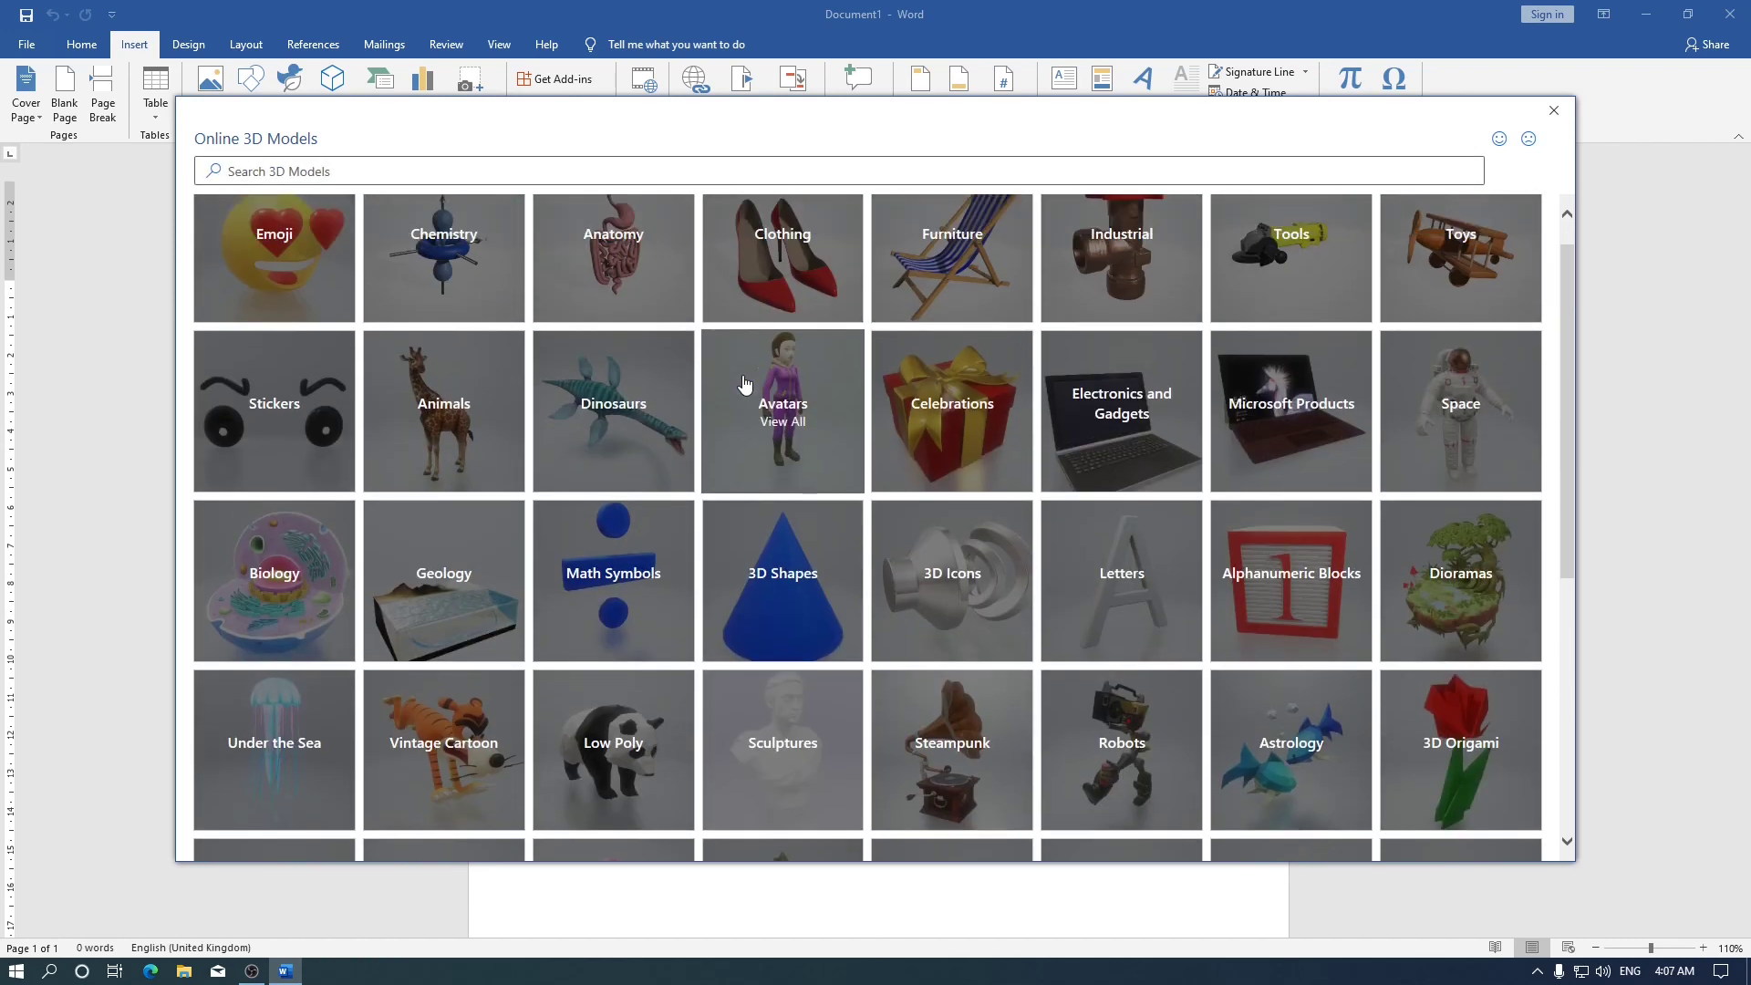
scroll(743, 384, up, 1)
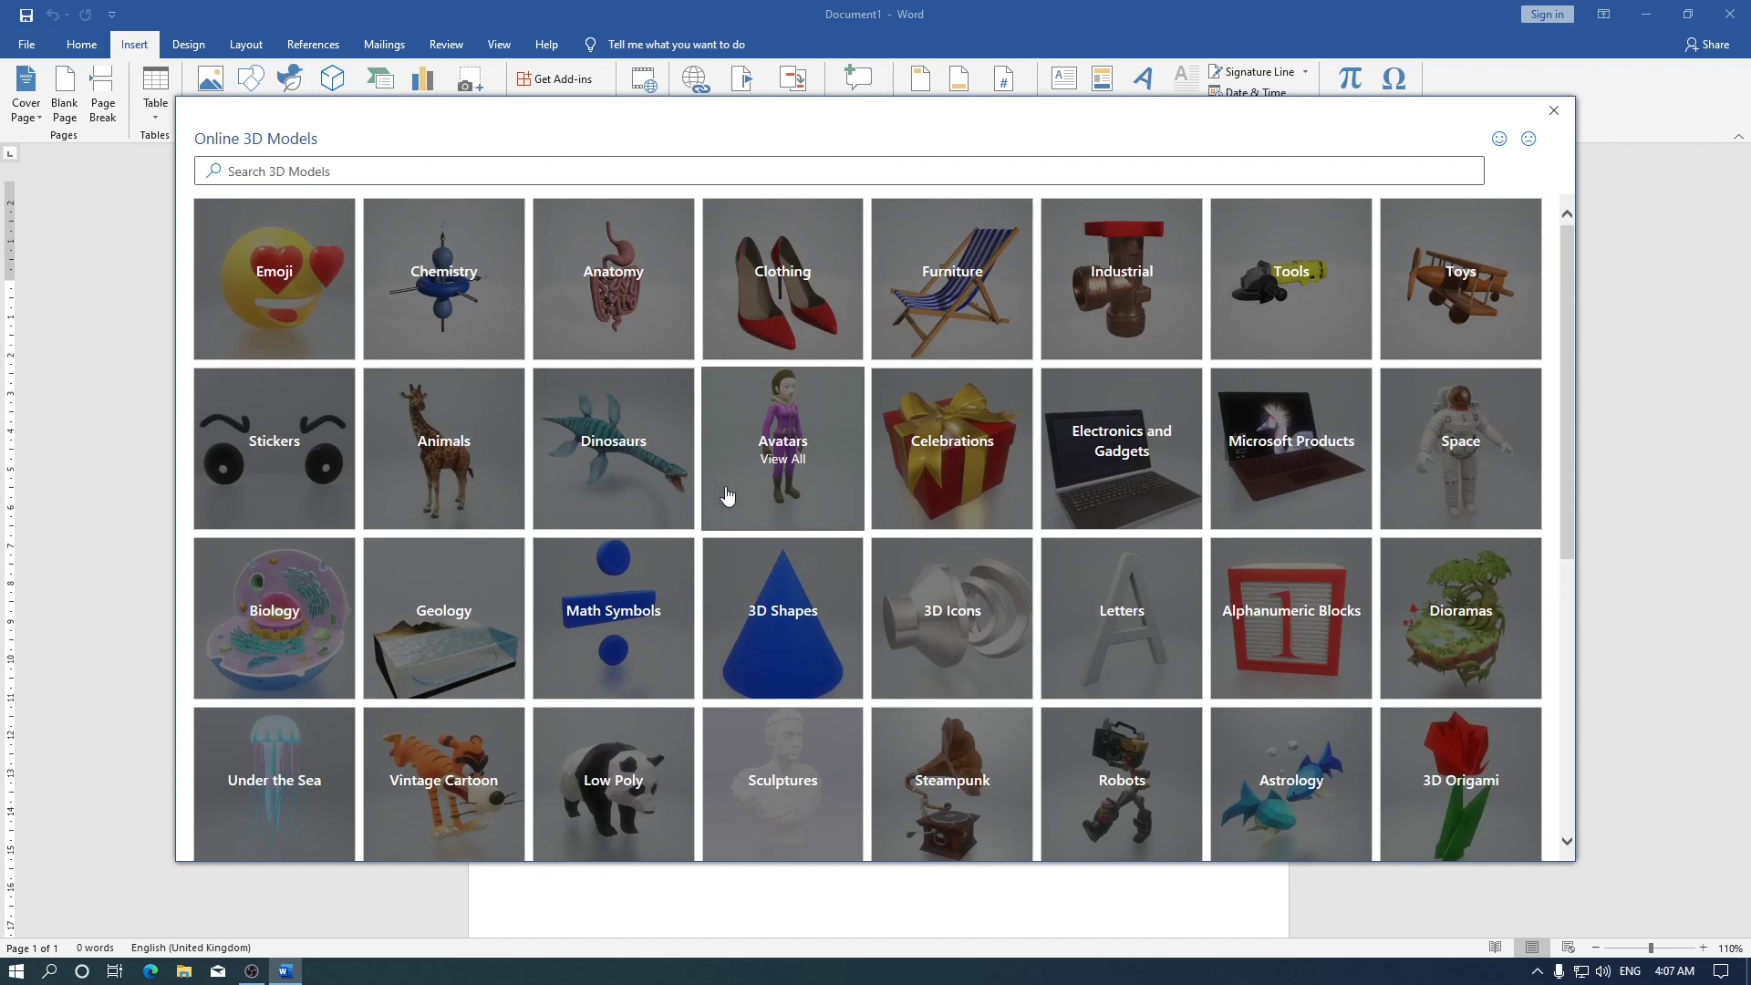
Step: Browse the Electronics and Gadgets models, then go back to the category grid
click(1139, 458)
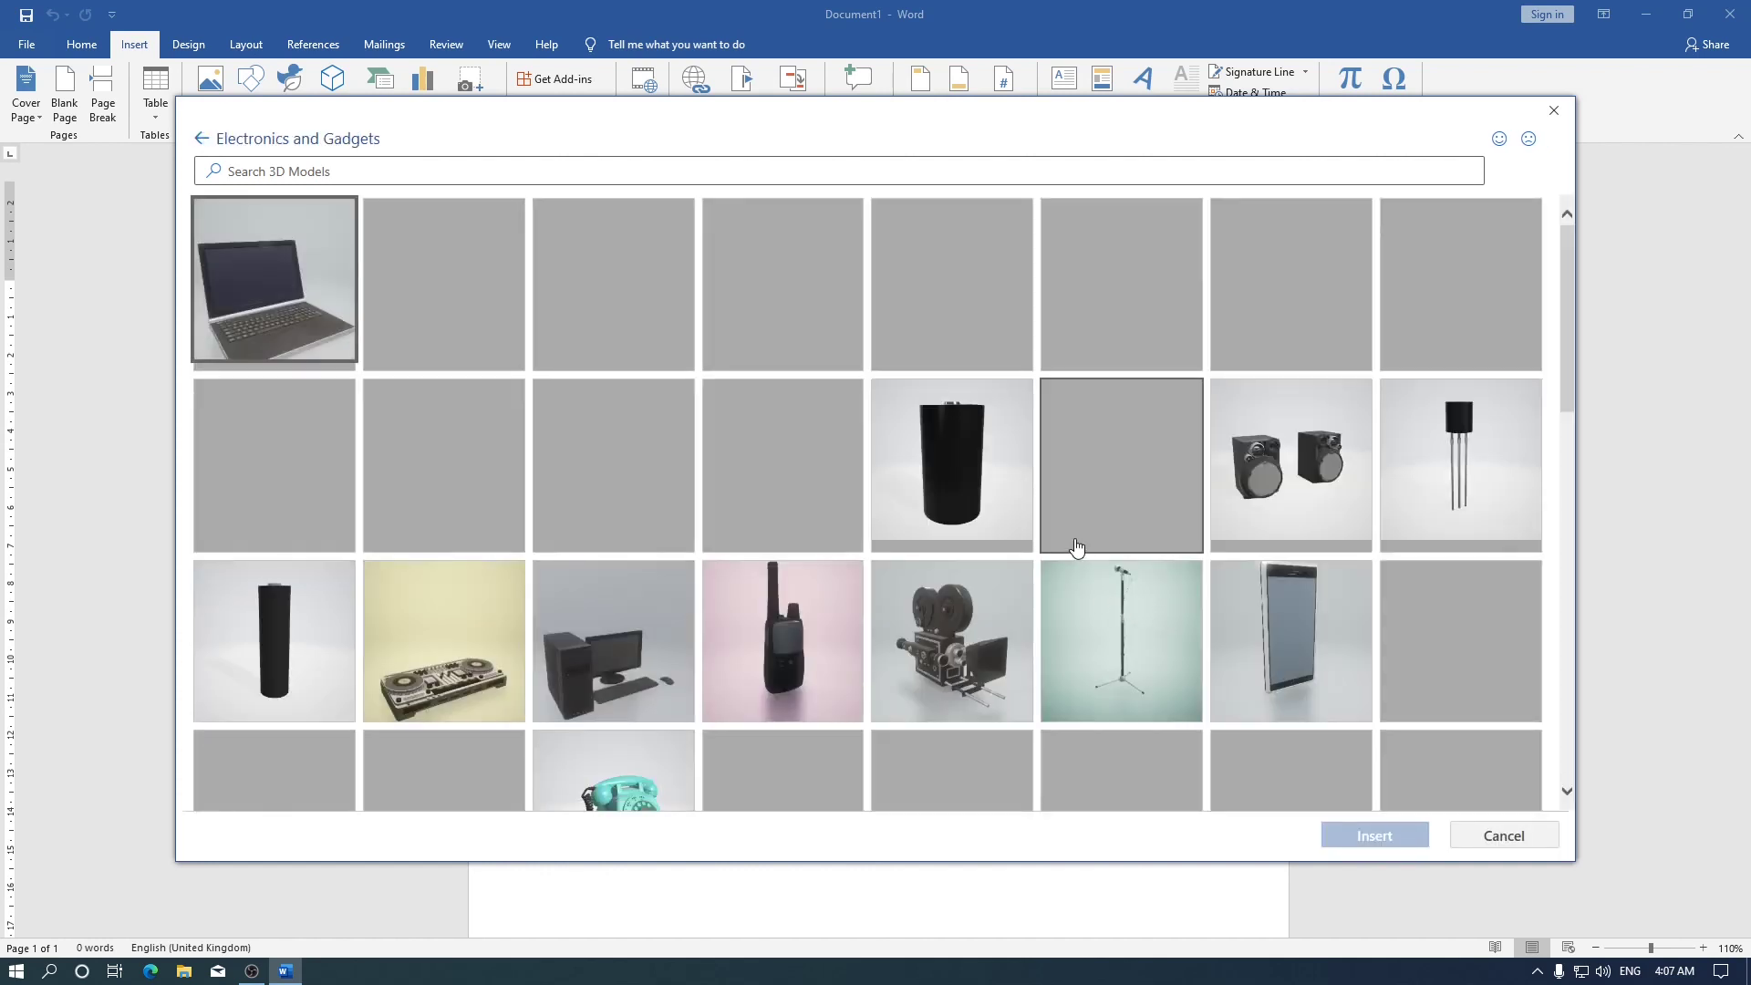
scroll(1077, 547, down, 1)
scroll(1077, 547, down, 1)
scroll(1077, 547, down, 5)
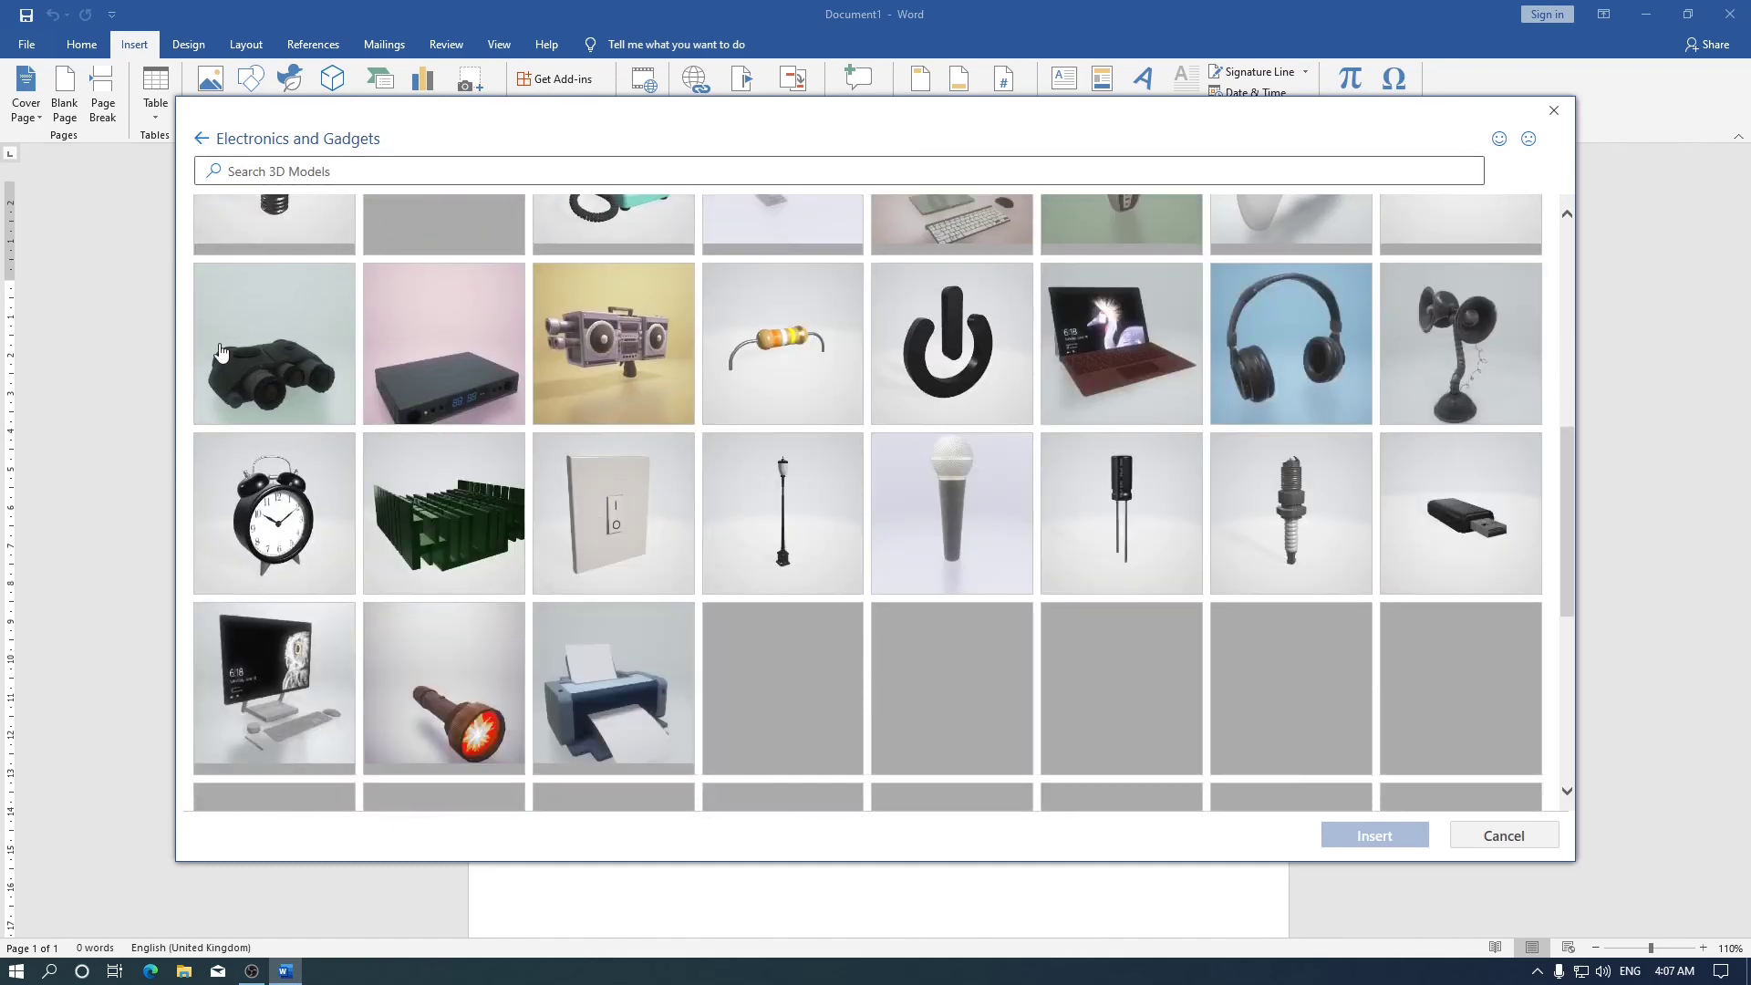
click(200, 141)
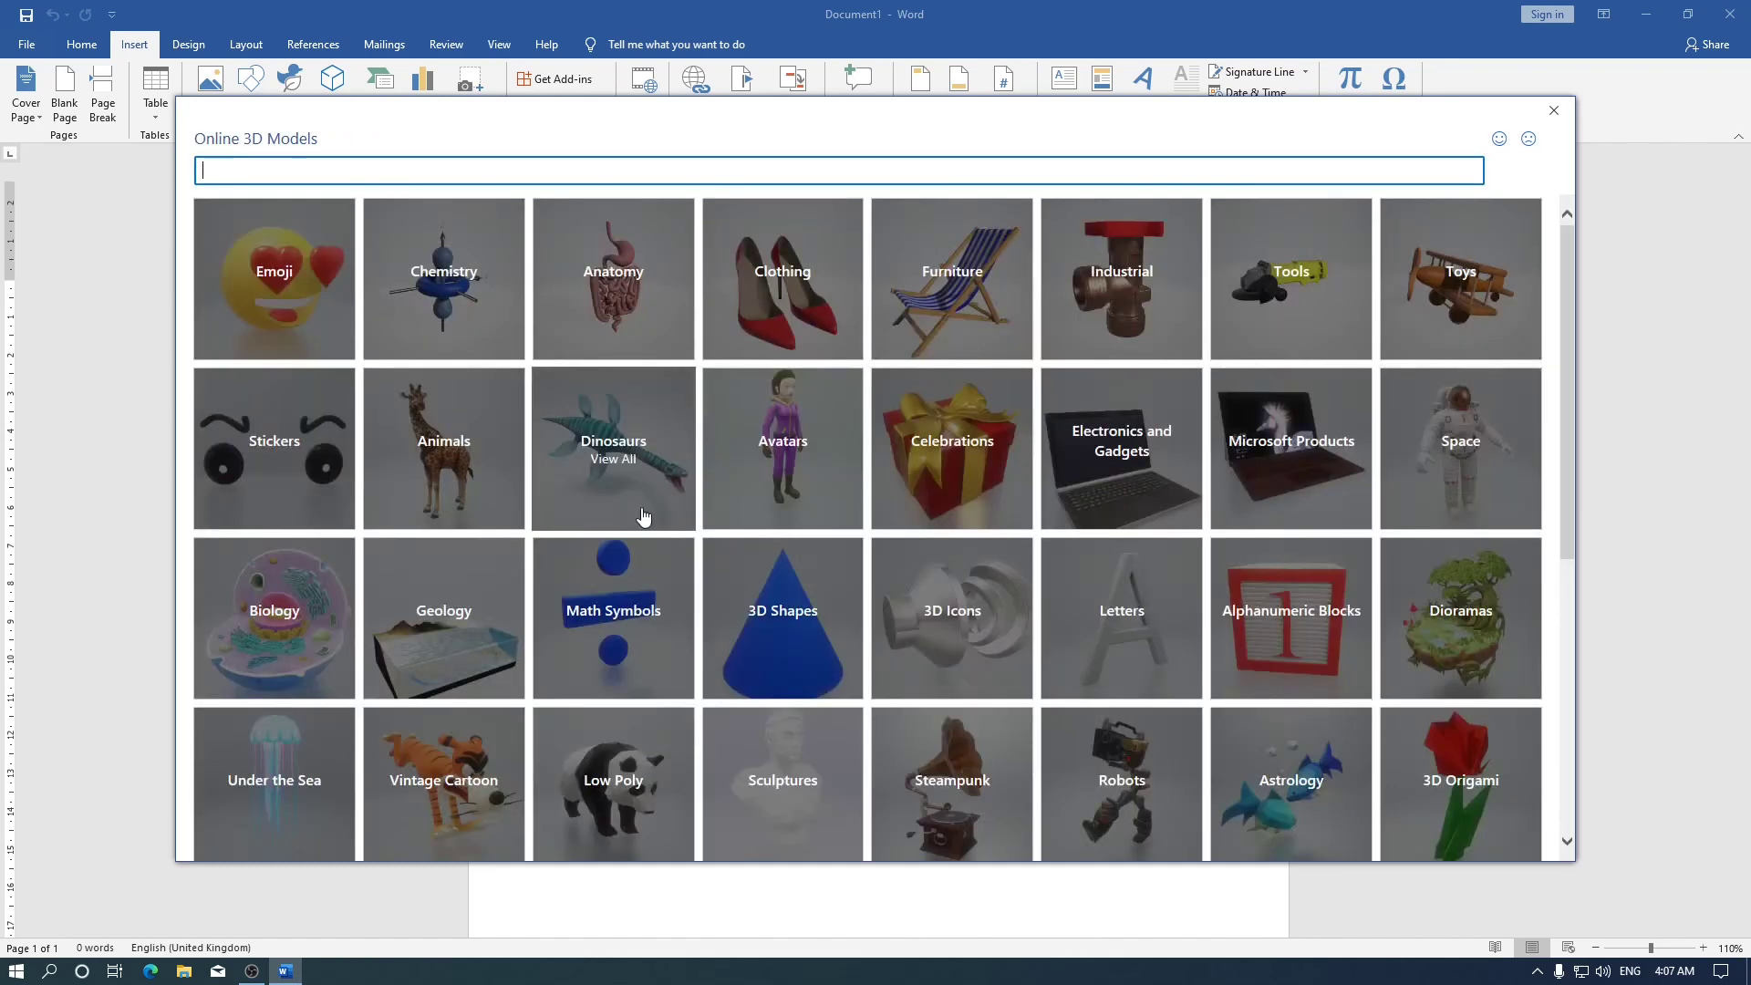
click(665, 484)
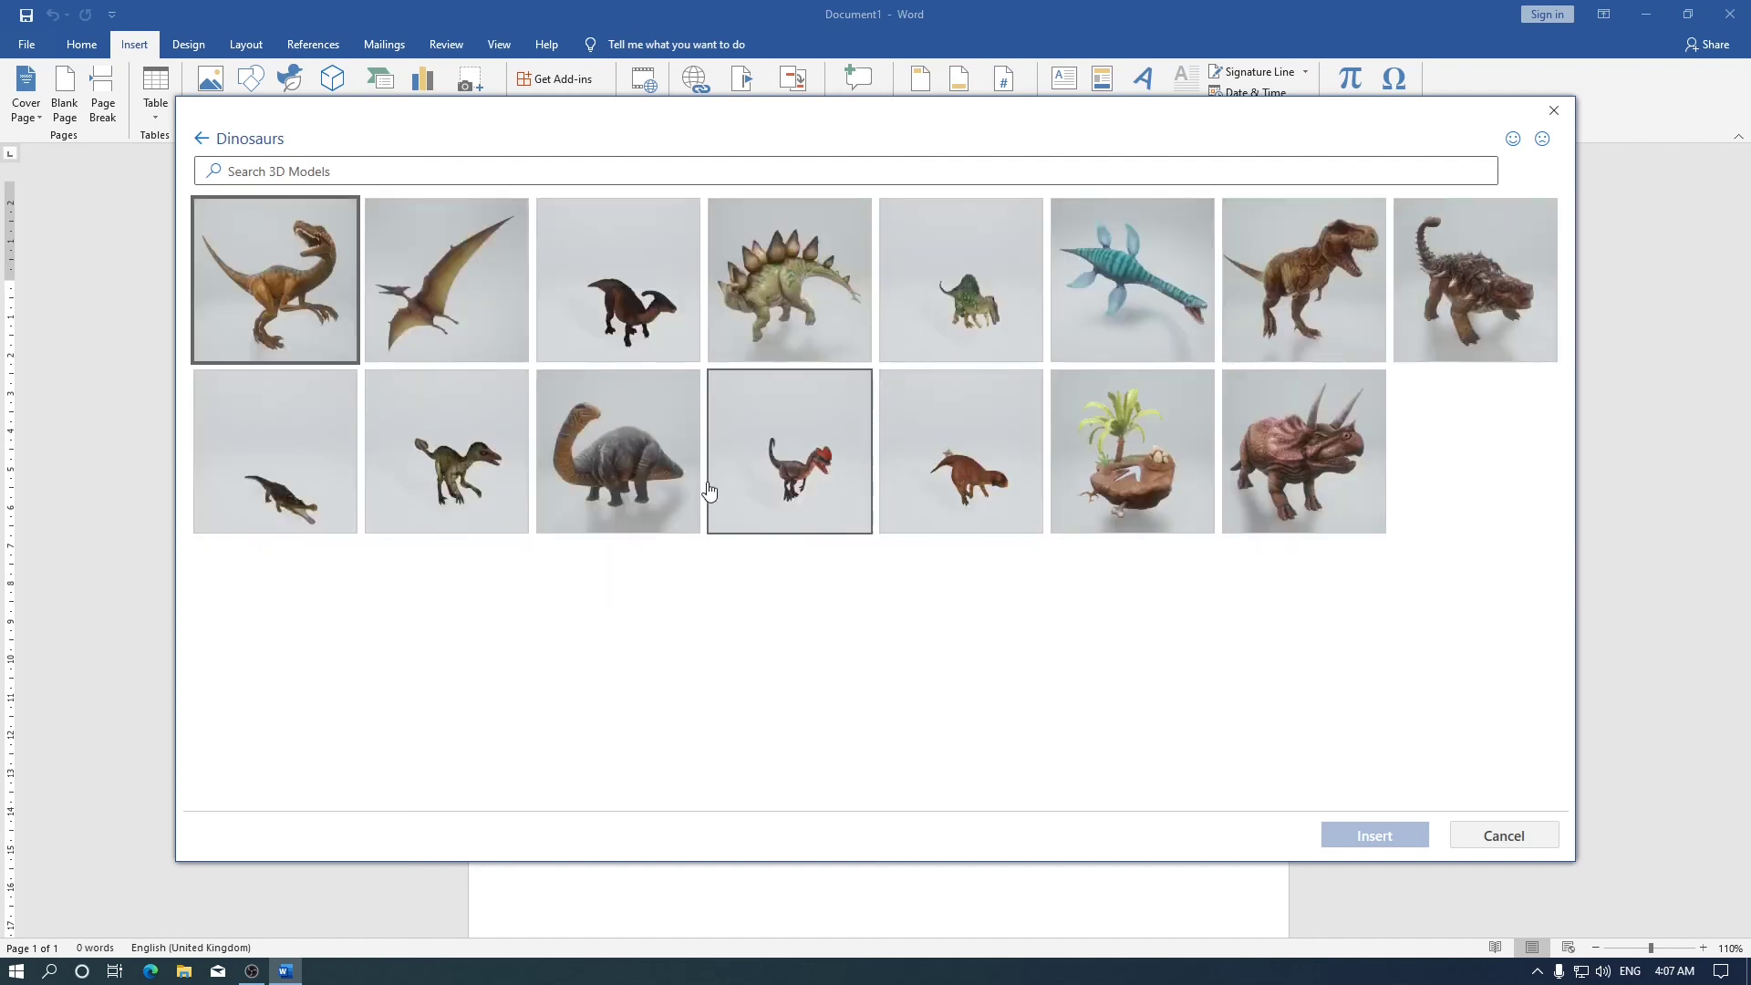
click(199, 142)
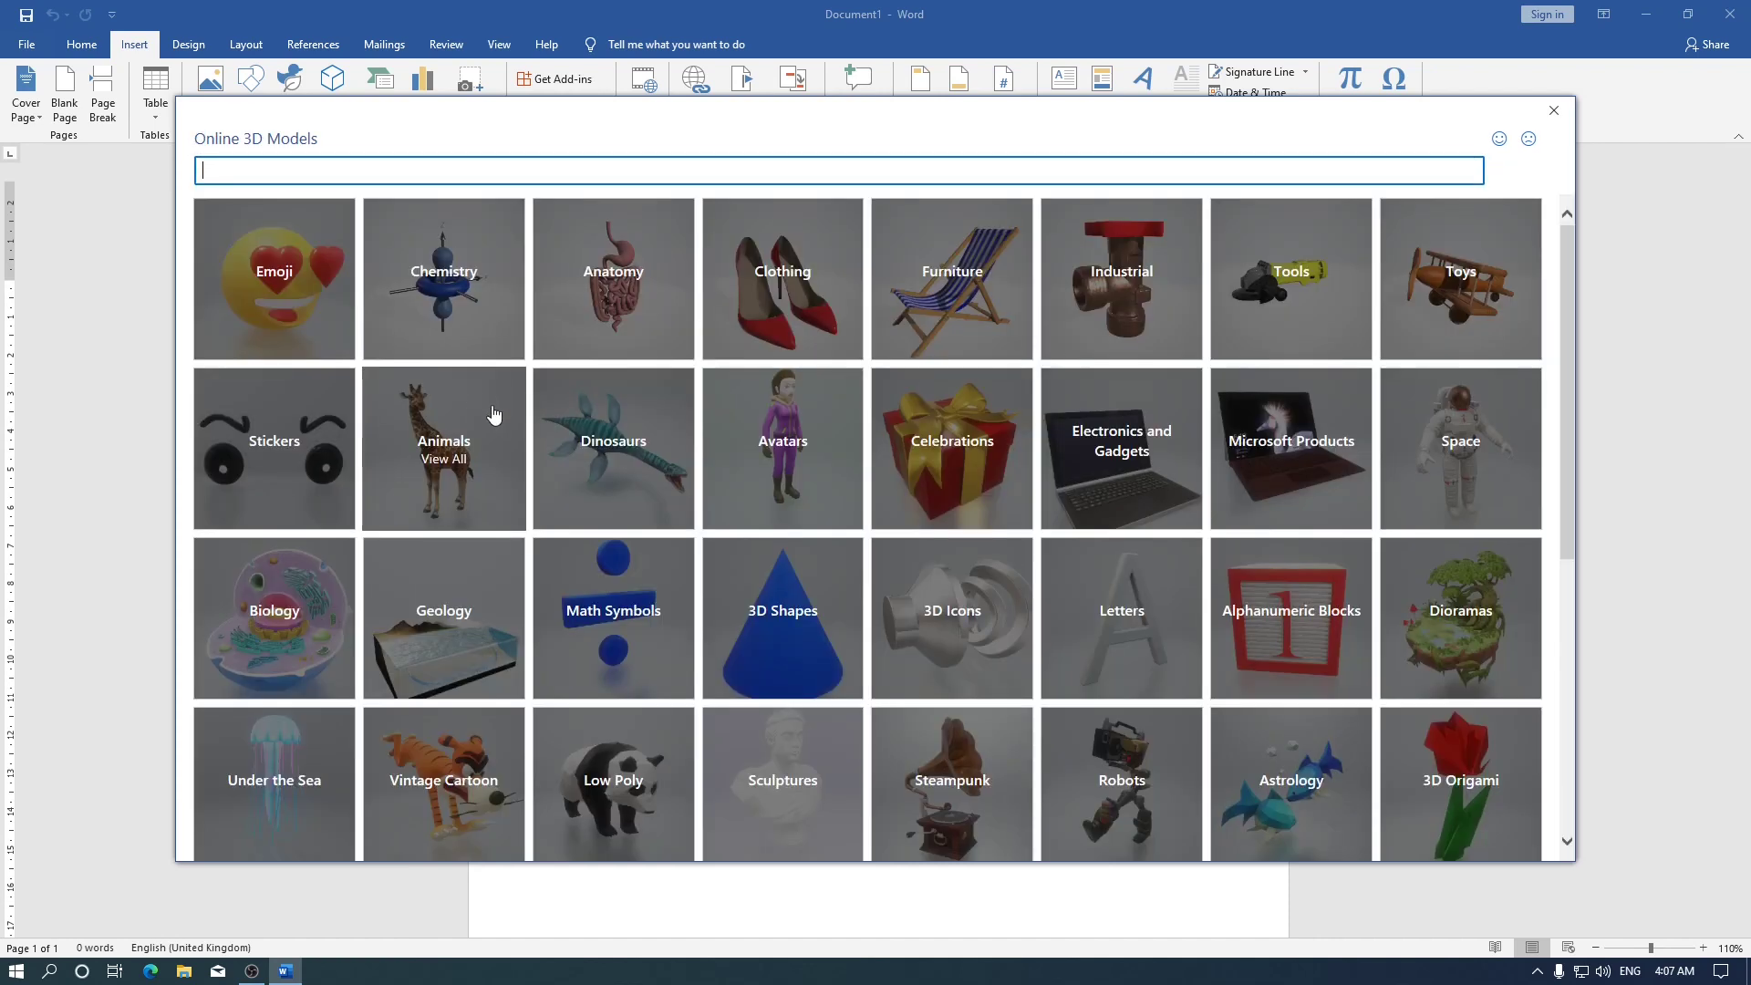
scroll(567, 465, down, 2)
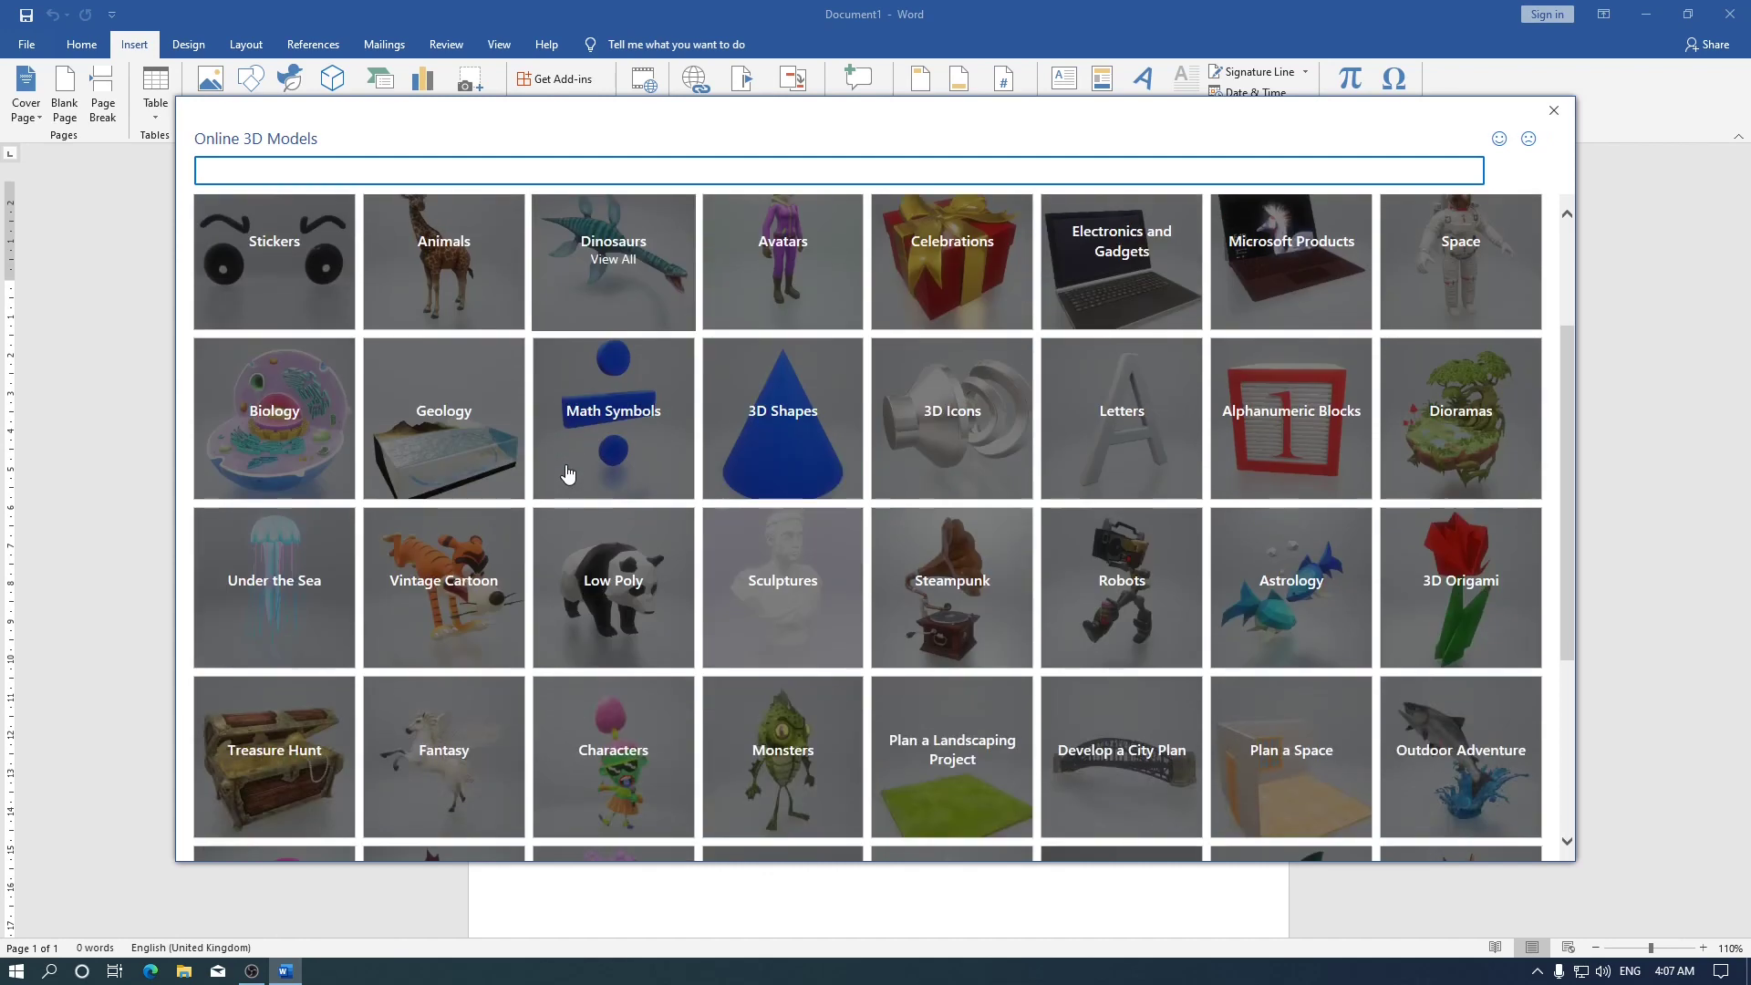
mouse_move(274, 616)
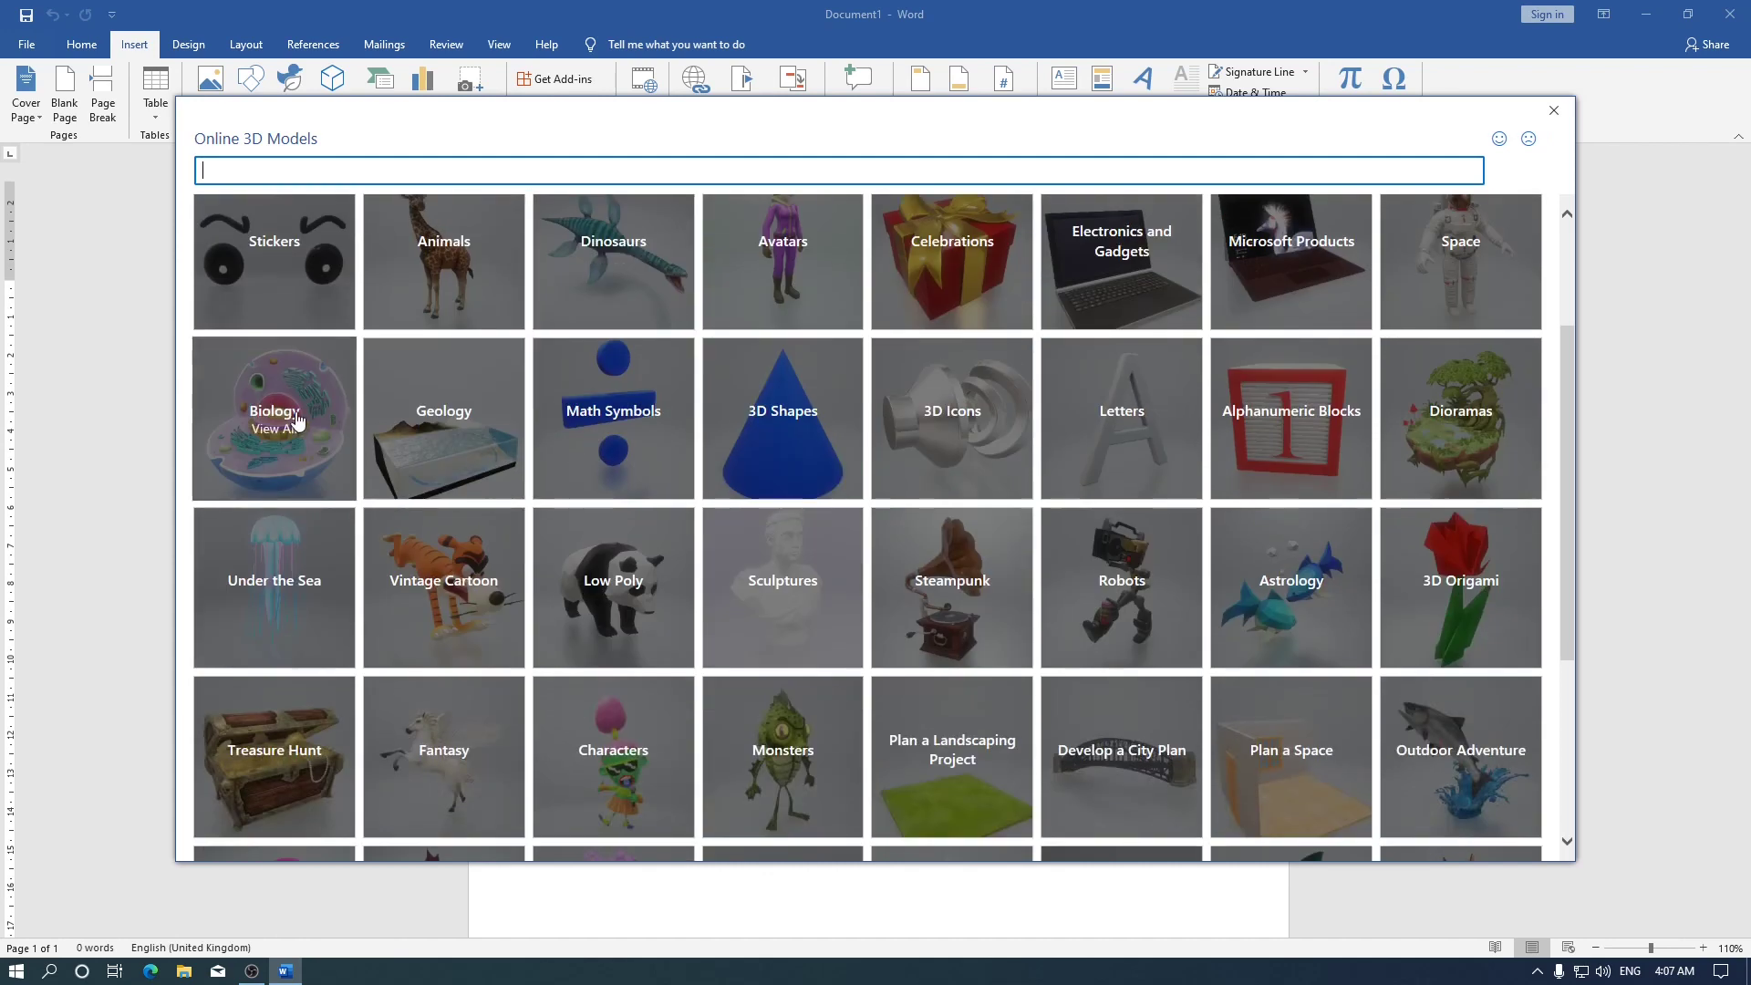
click(297, 421)
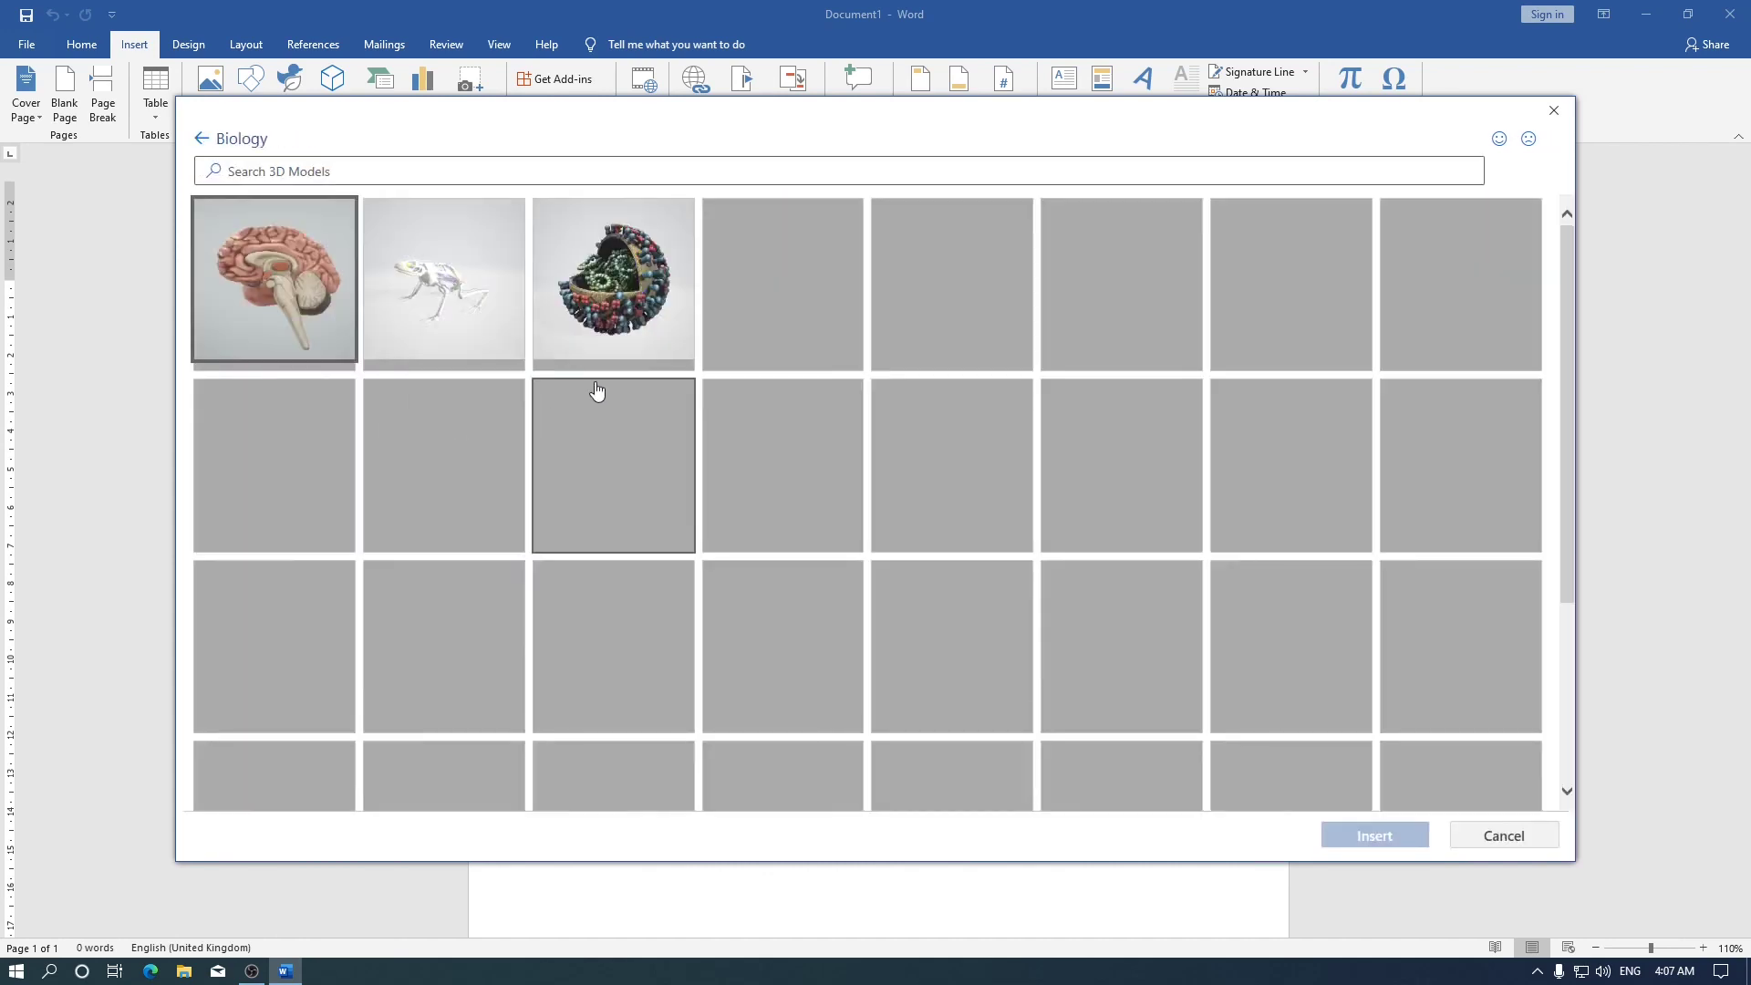
click(201, 138)
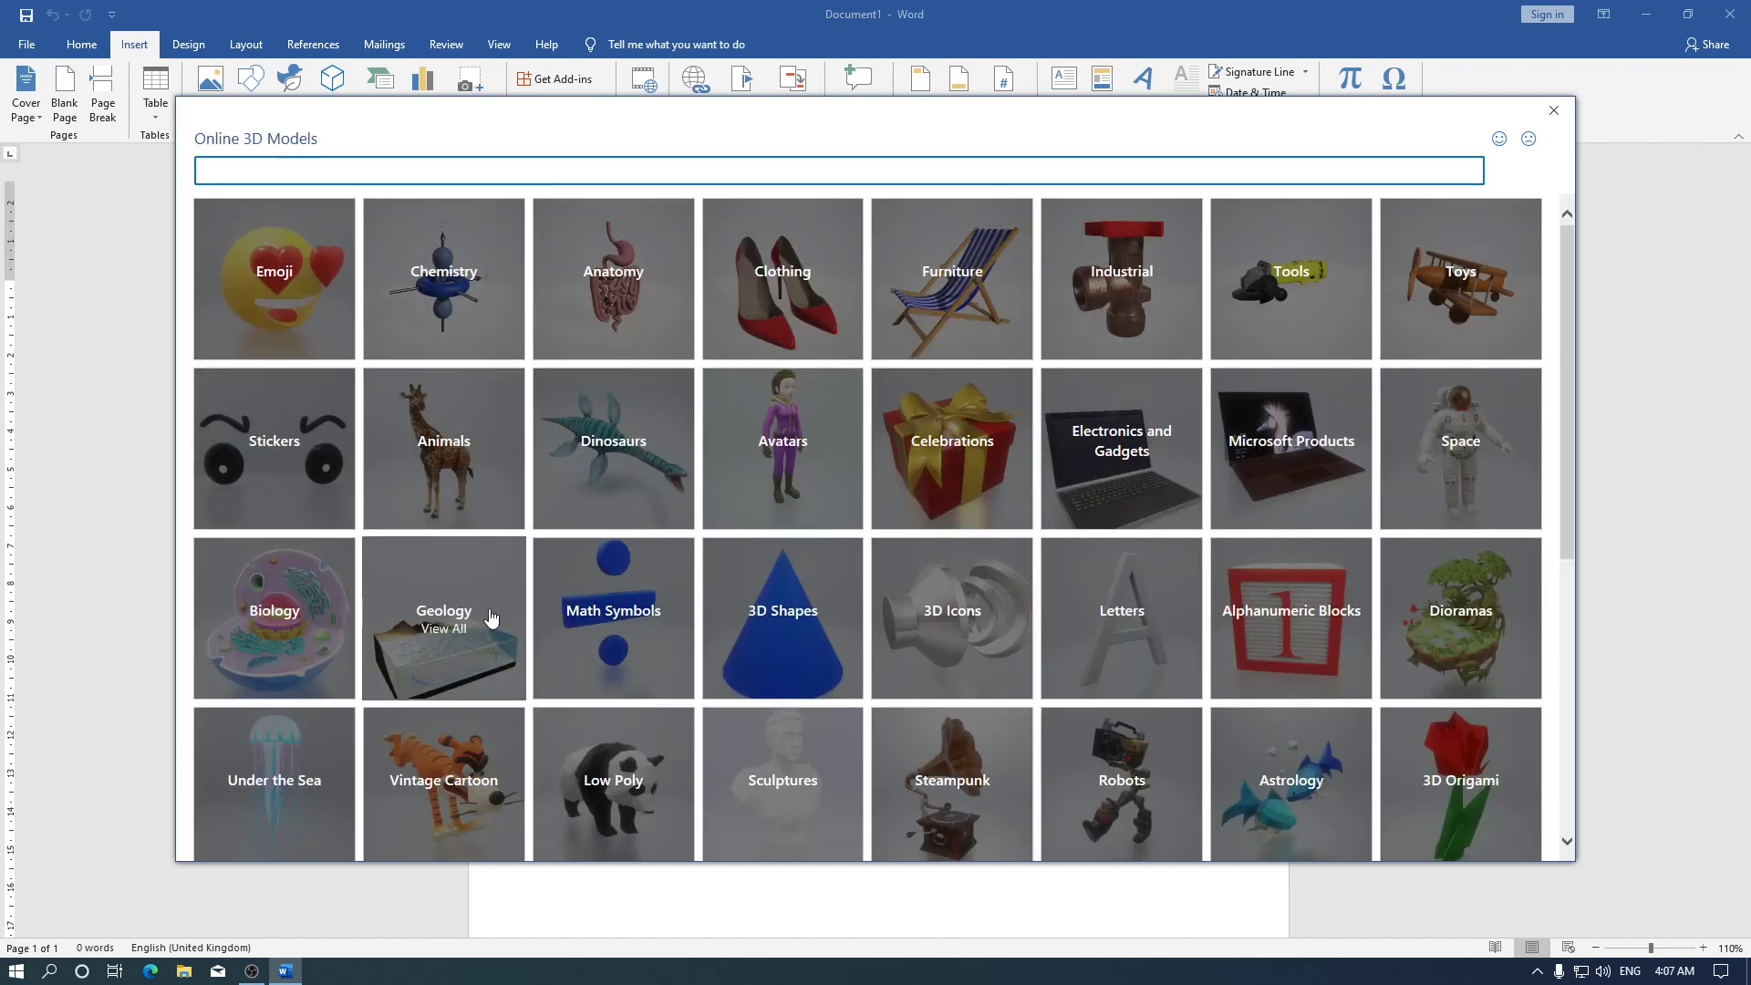
click(489, 612)
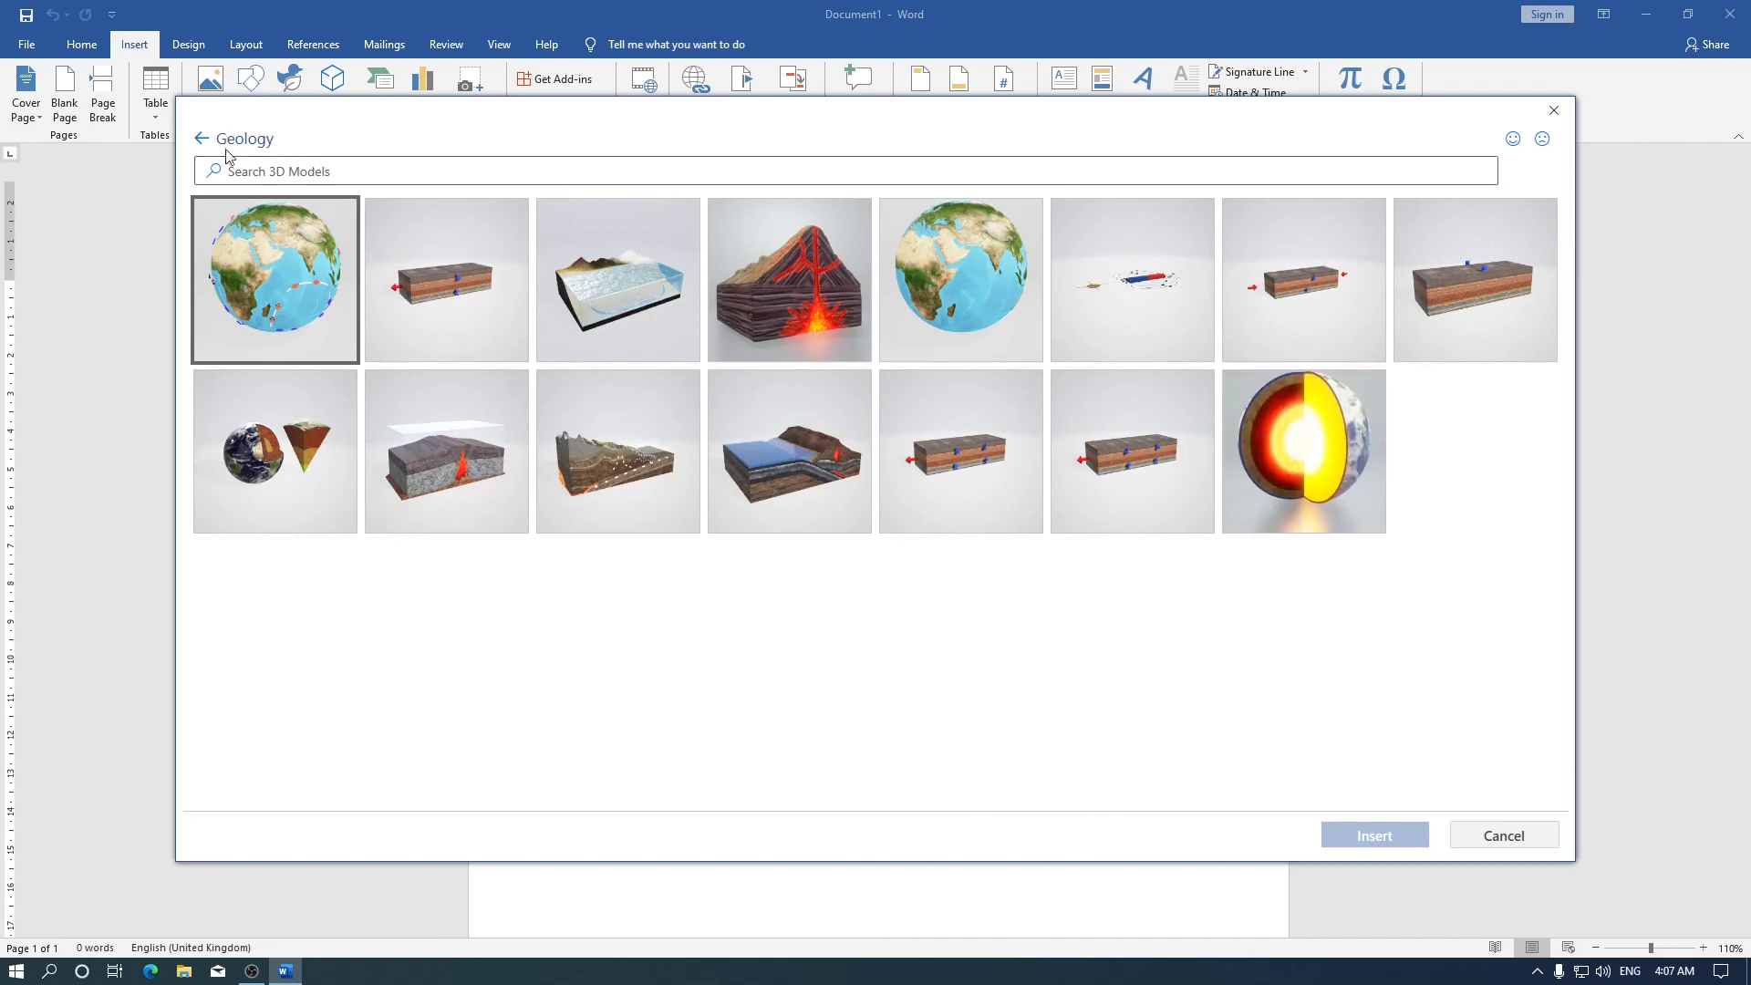
click(208, 146)
scroll(480, 520, down, 2)
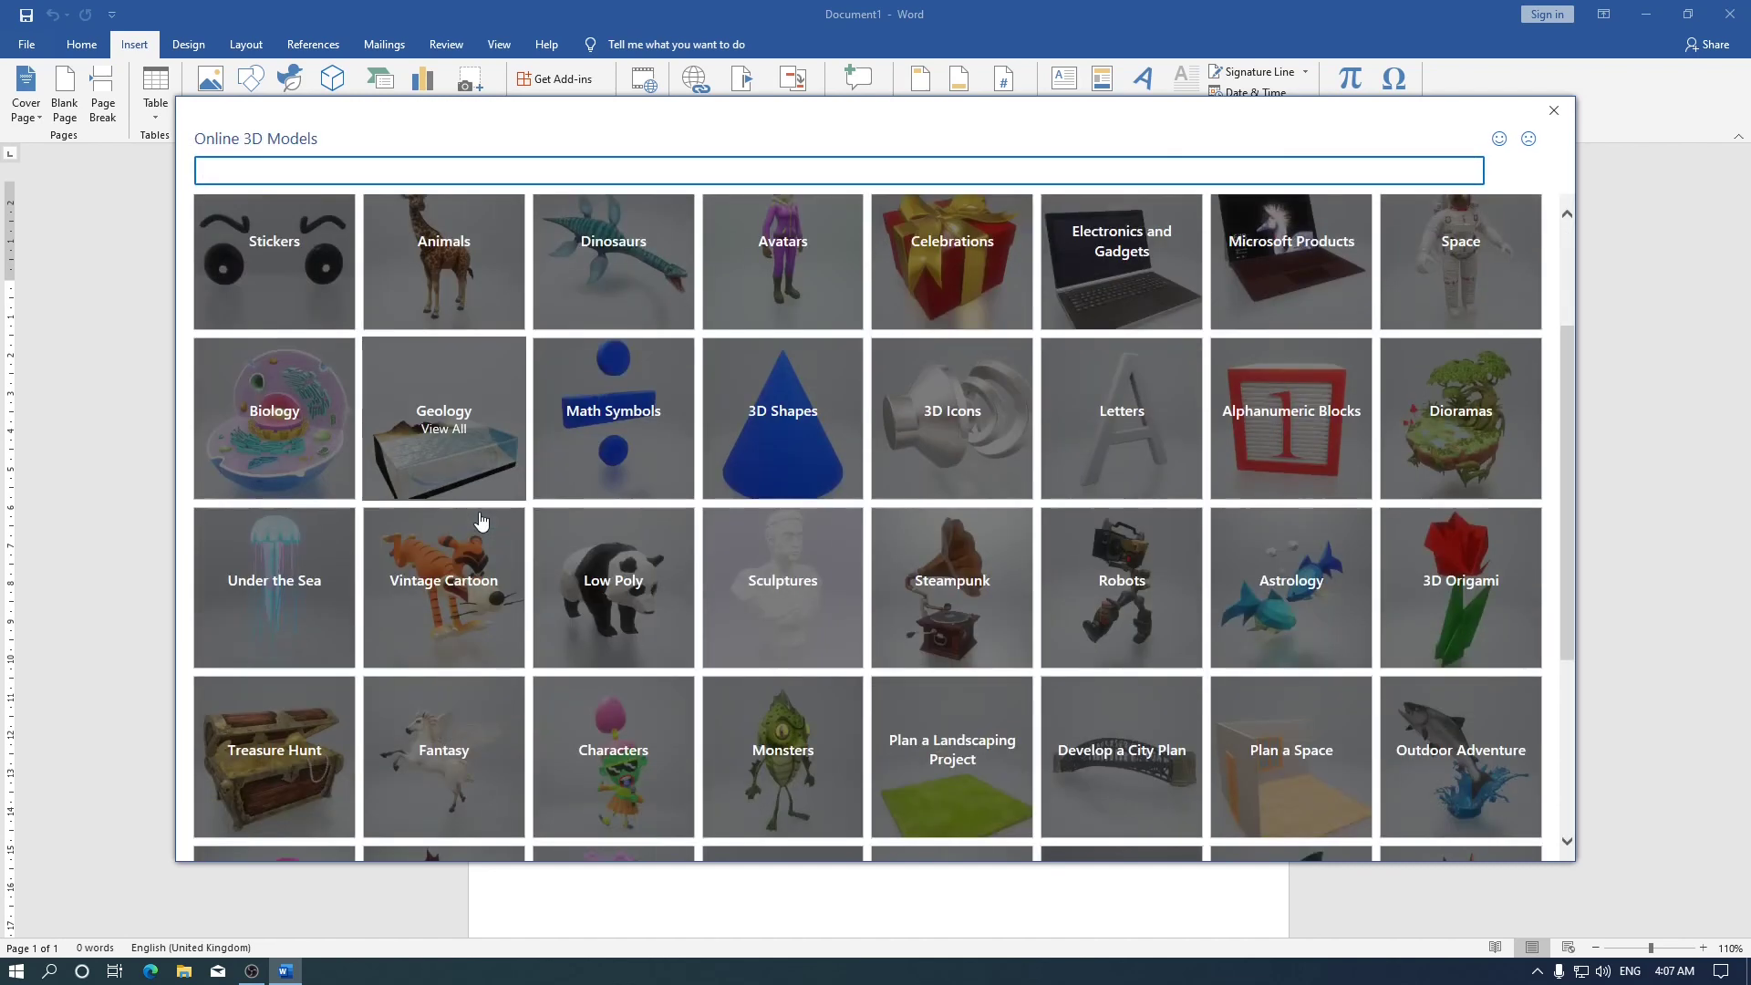
click(463, 609)
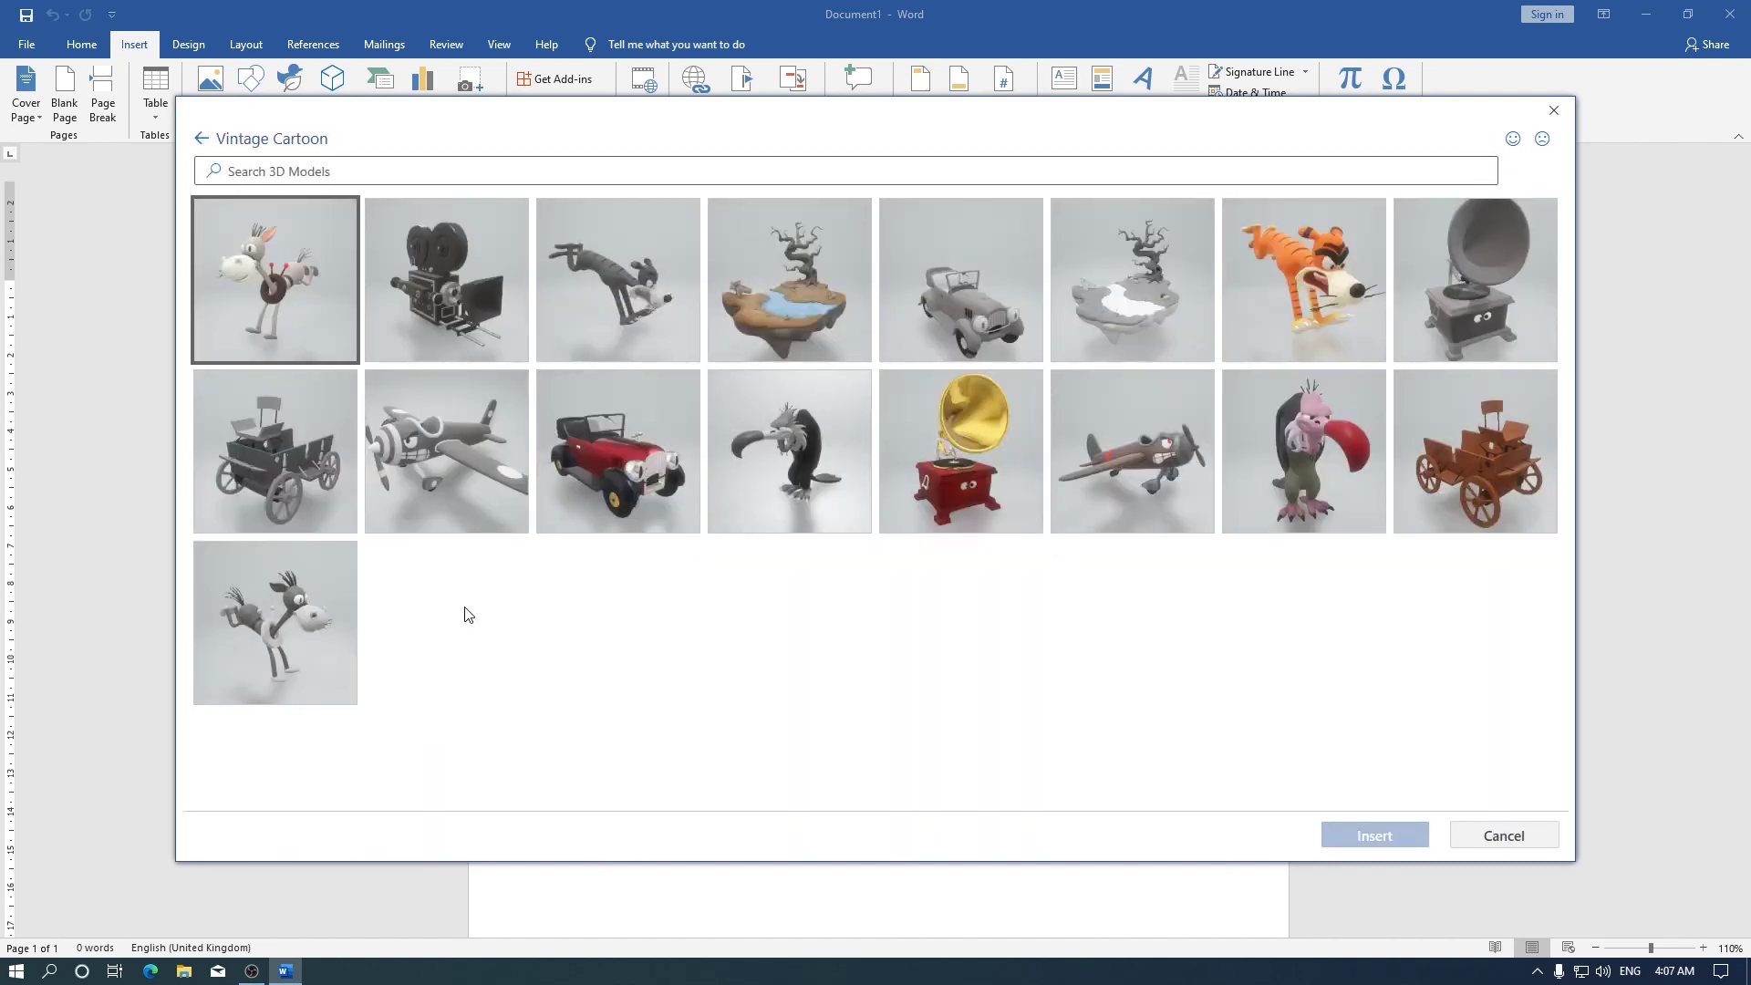
click(202, 138)
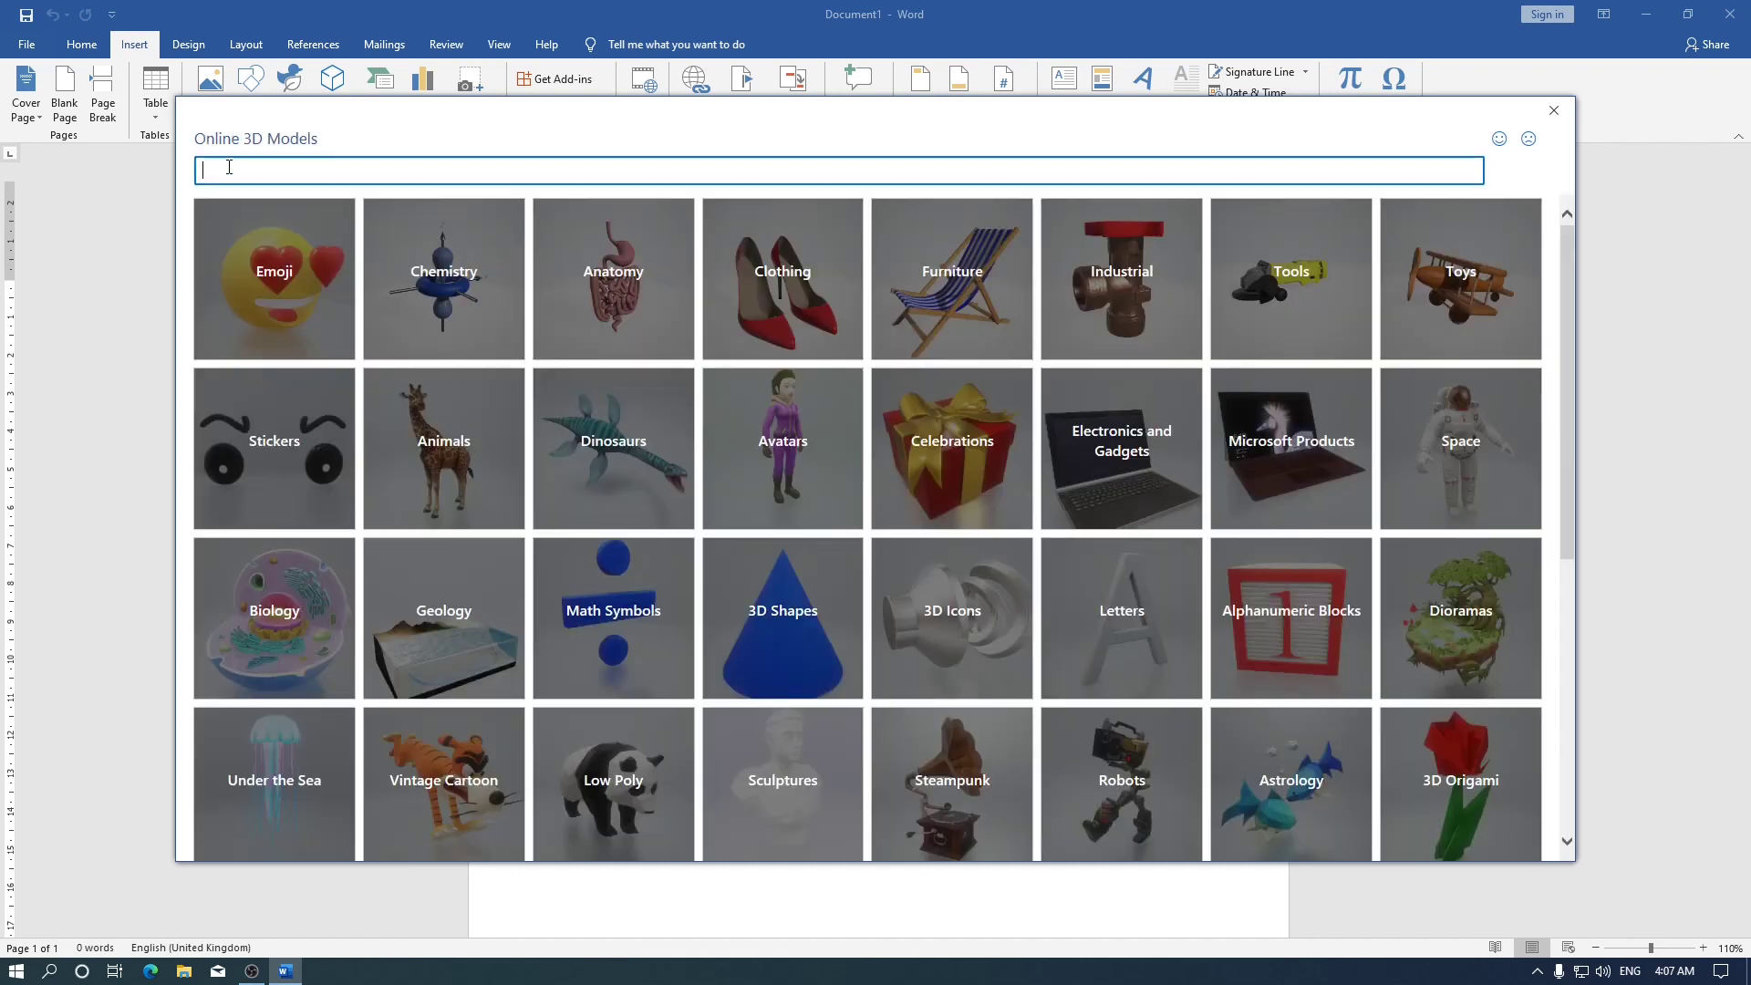
Step: Insert the boy-with-headphones model from the Avatars category into Document1
click(791, 467)
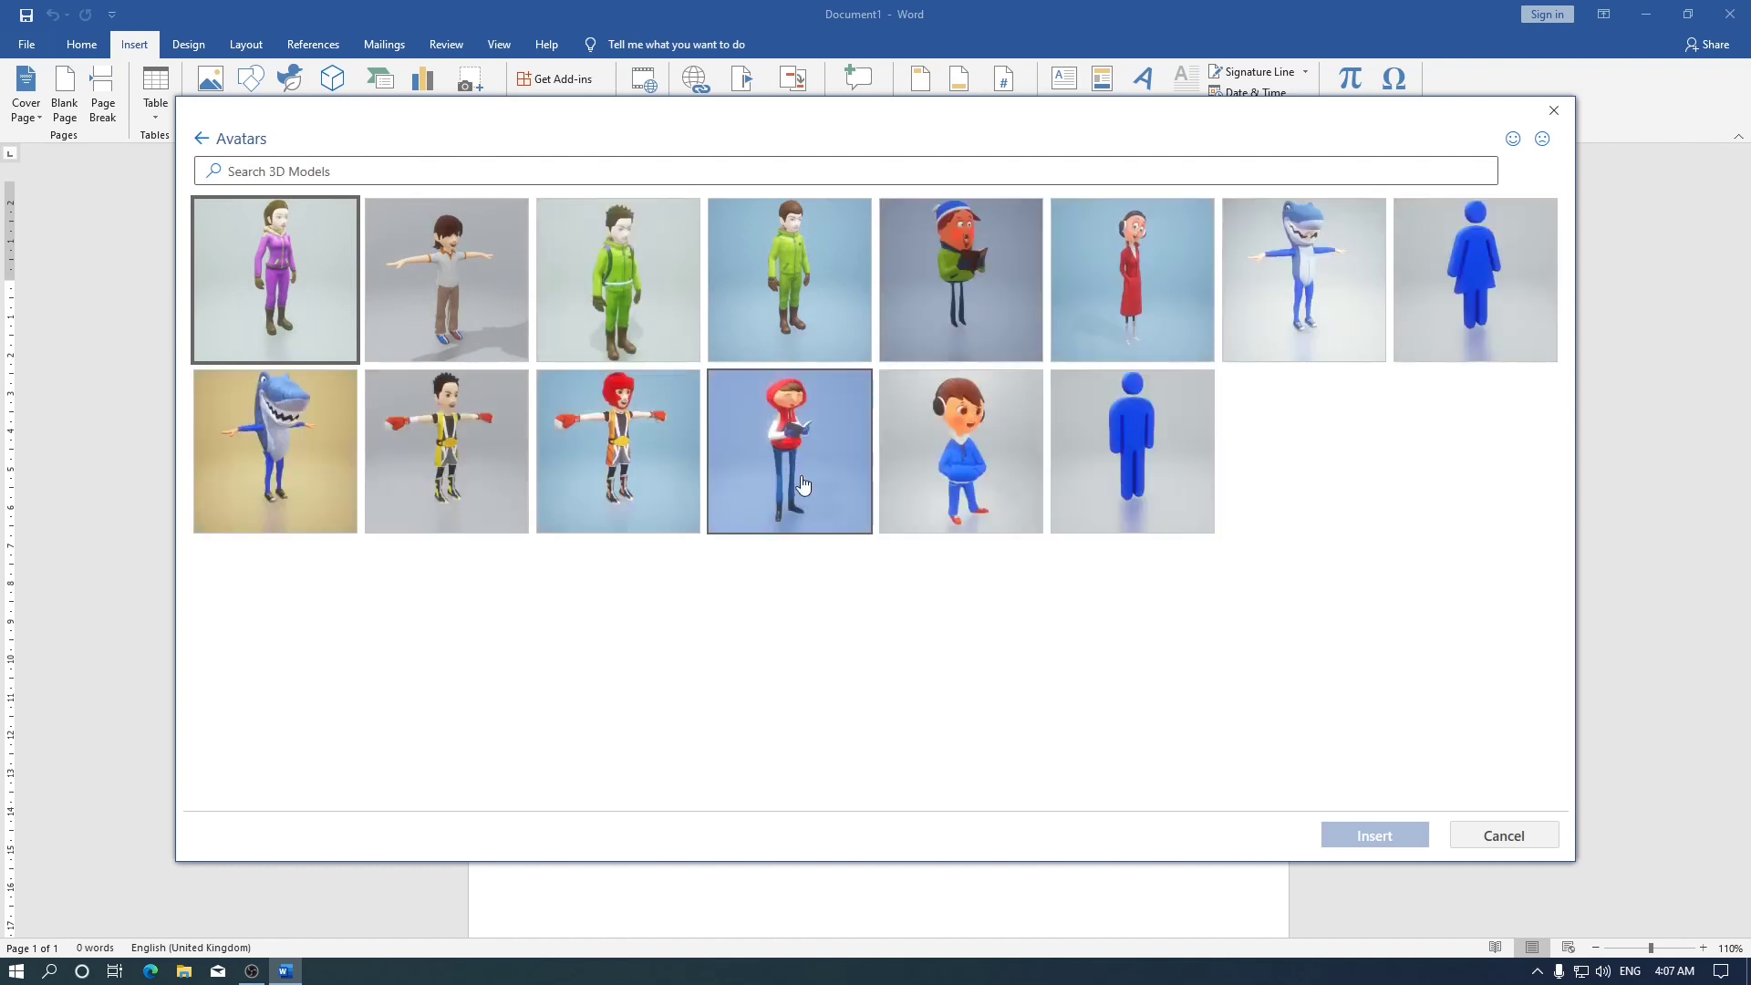
click(1001, 415)
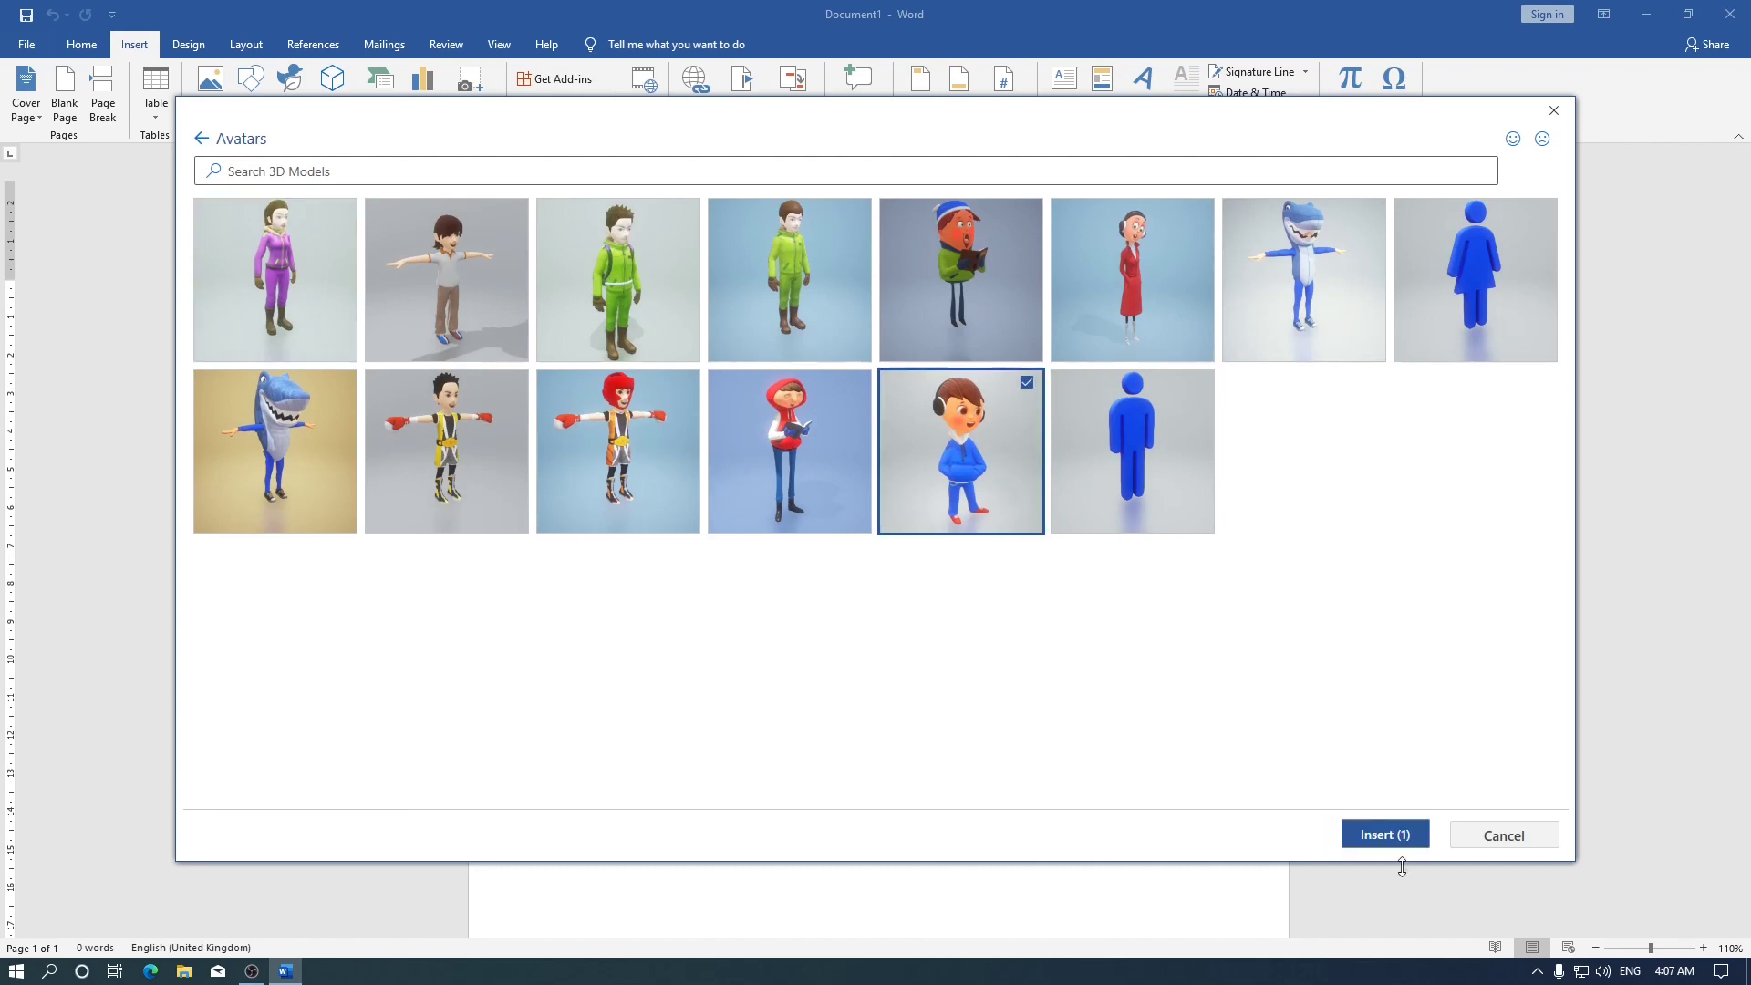
click(1392, 840)
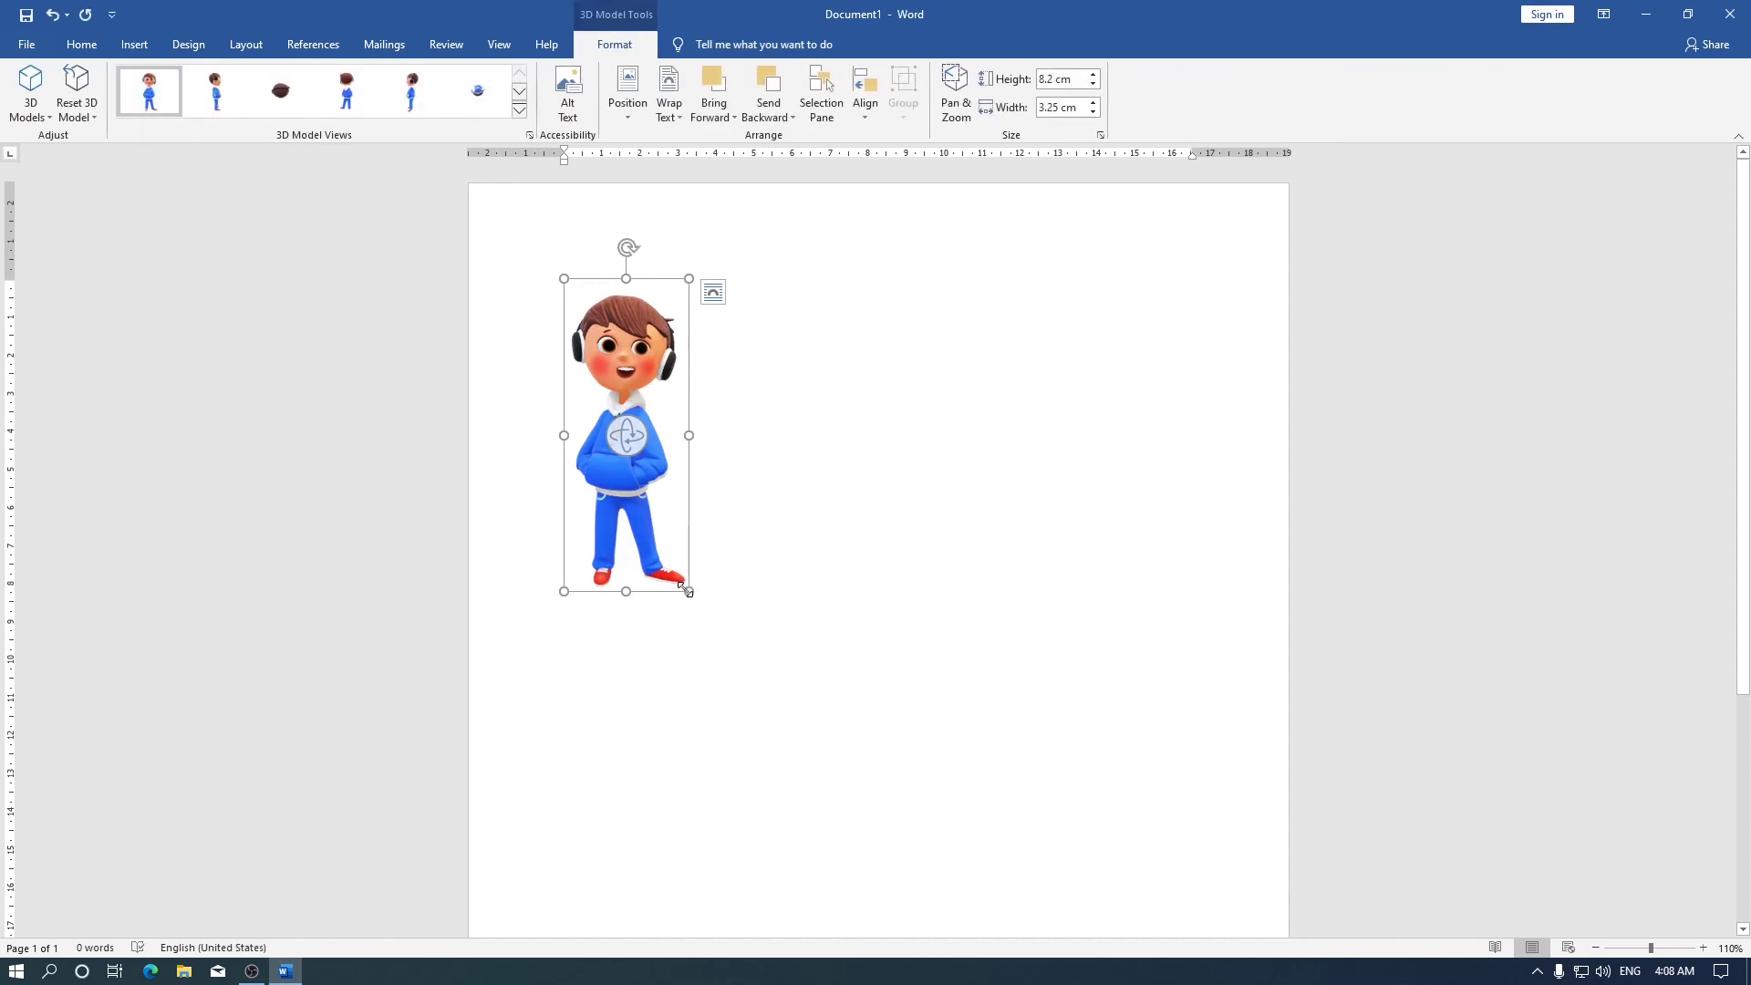
Step: Enlarge the boy model to 29.55 cm by 11.72 cm with its corner handle and move it right
drag(687, 593, 1009, 786)
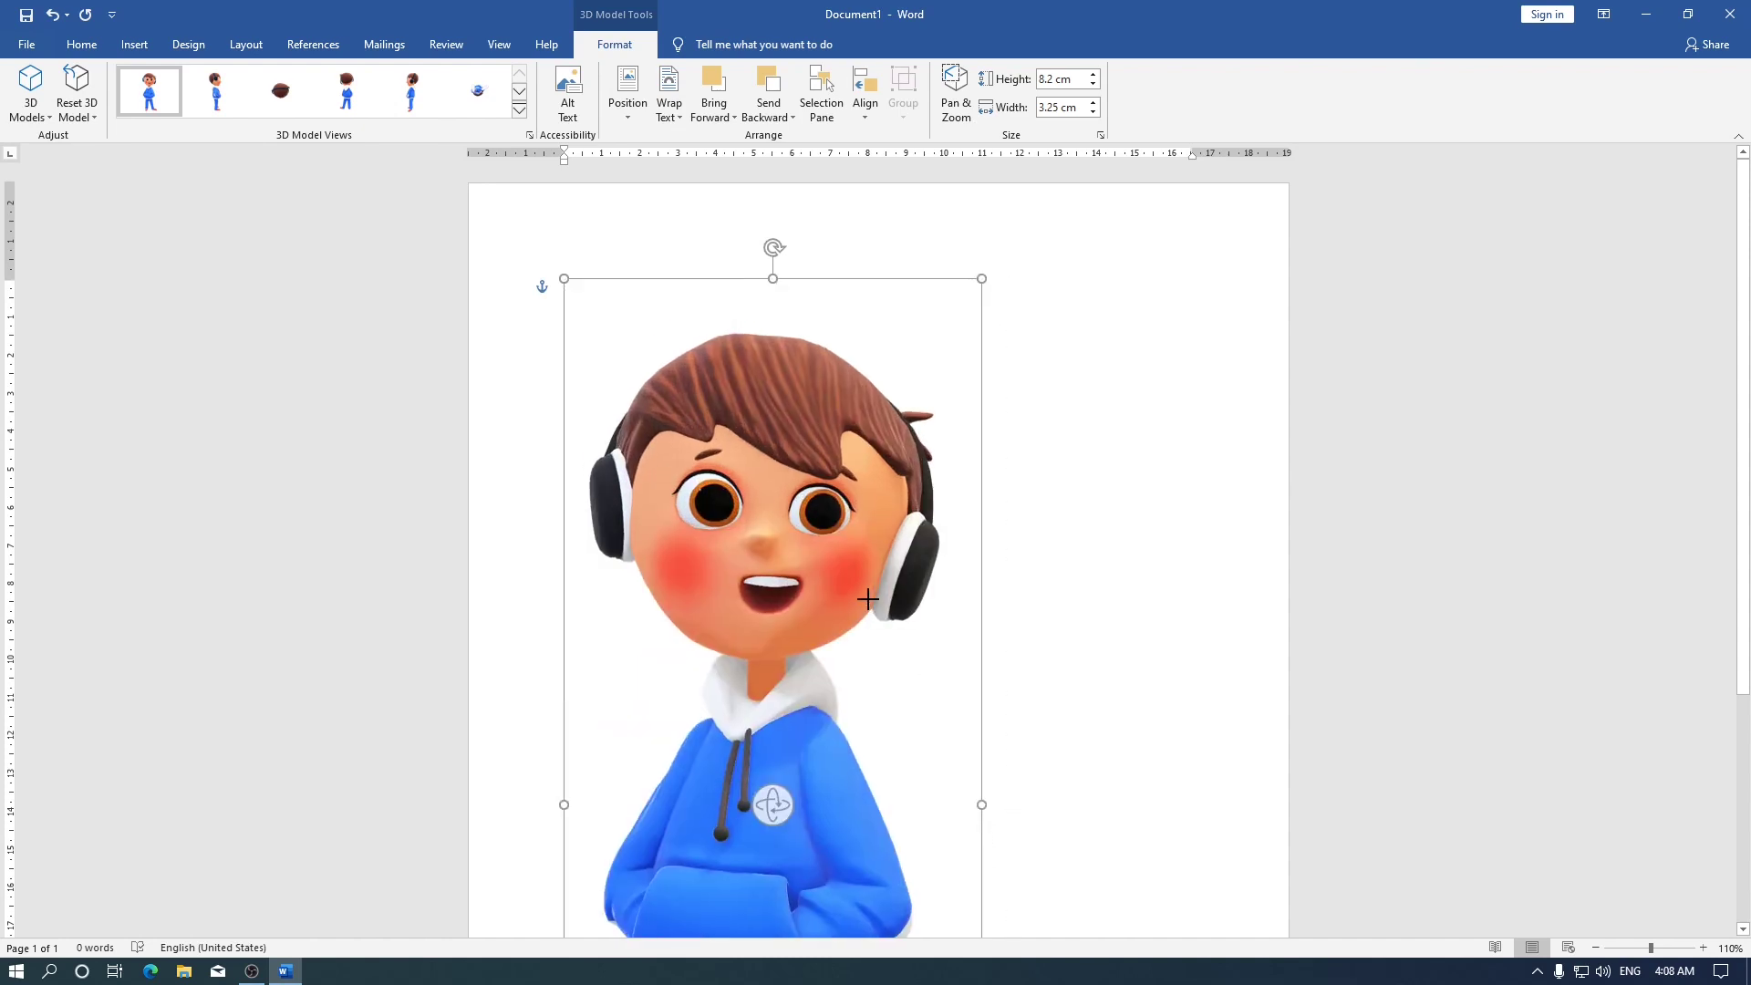
scroll(846, 573, down, 1)
scroll(847, 573, down, 1)
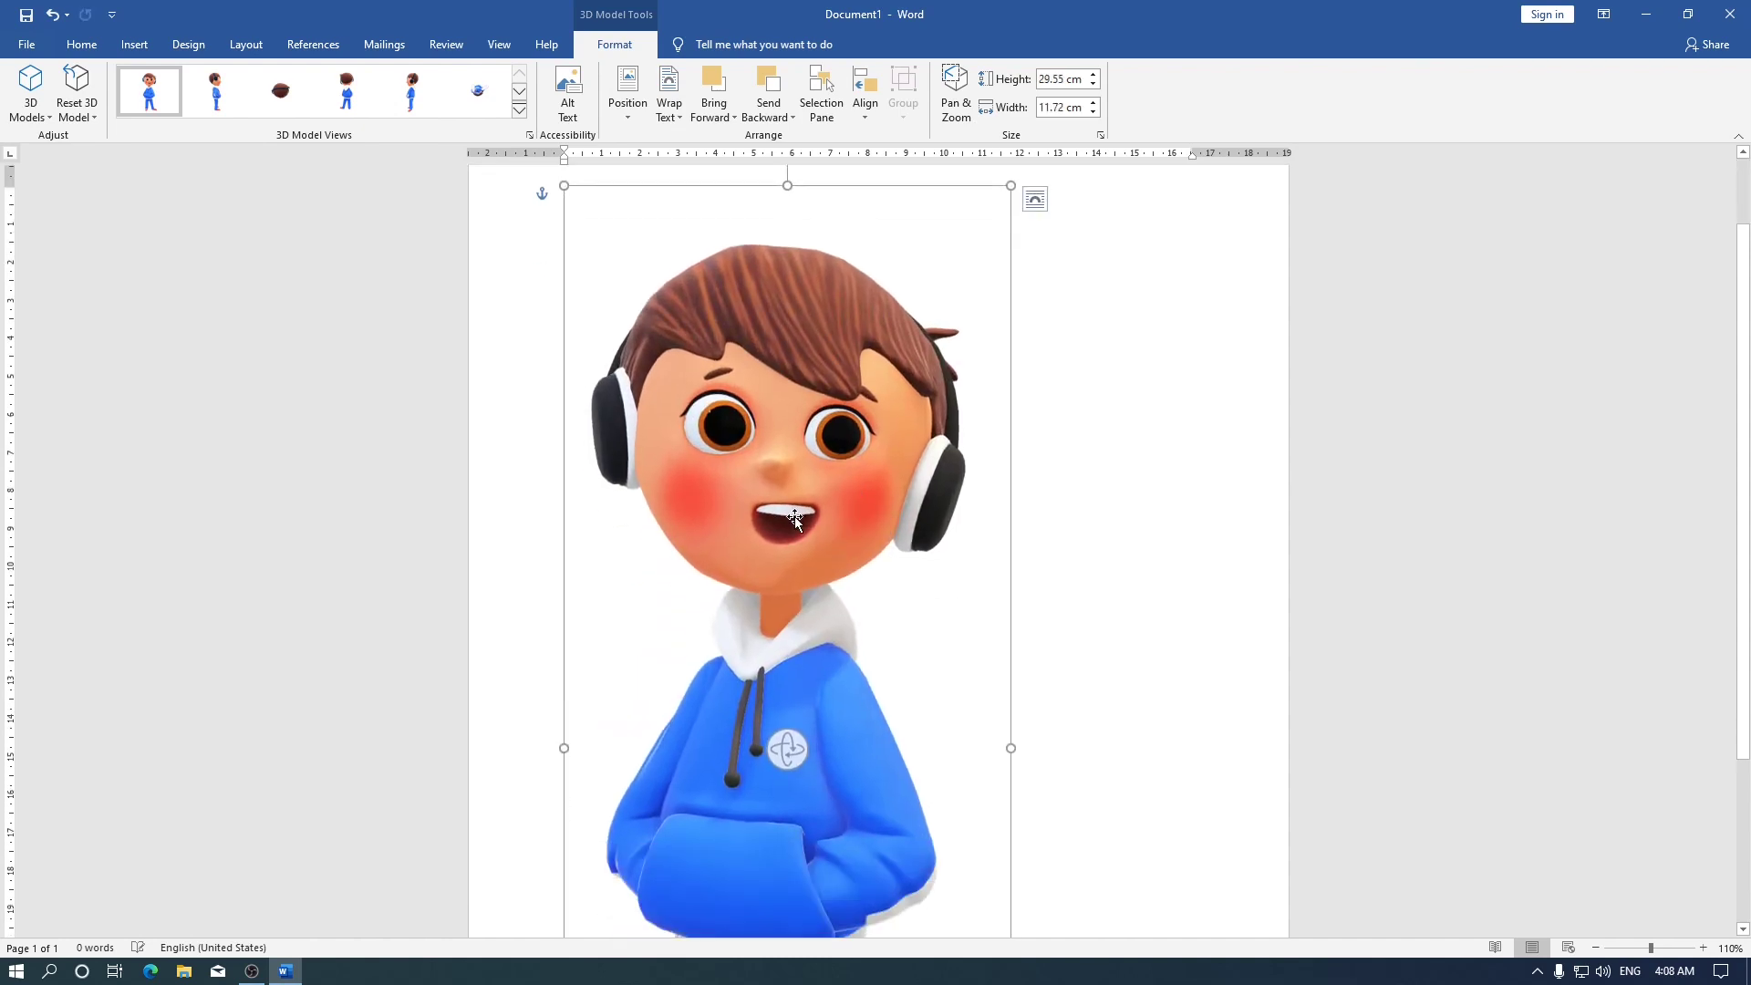
drag(799, 515, 907, 520)
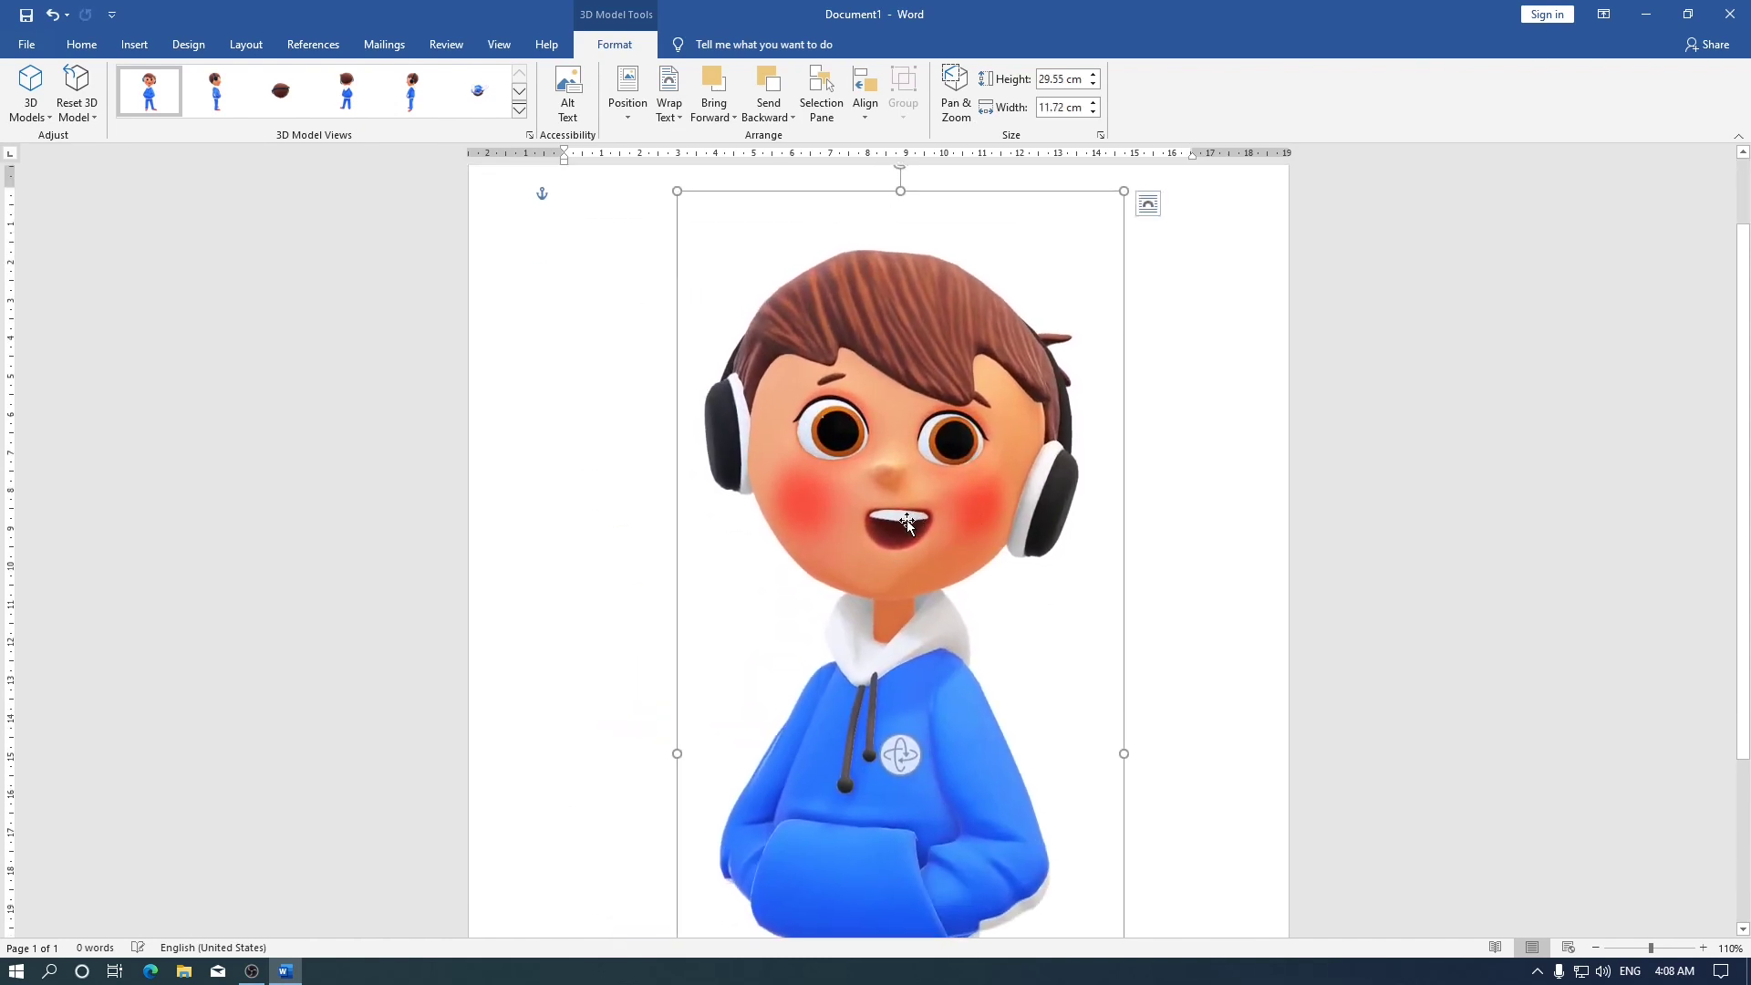
scroll(907, 520, up, 2)
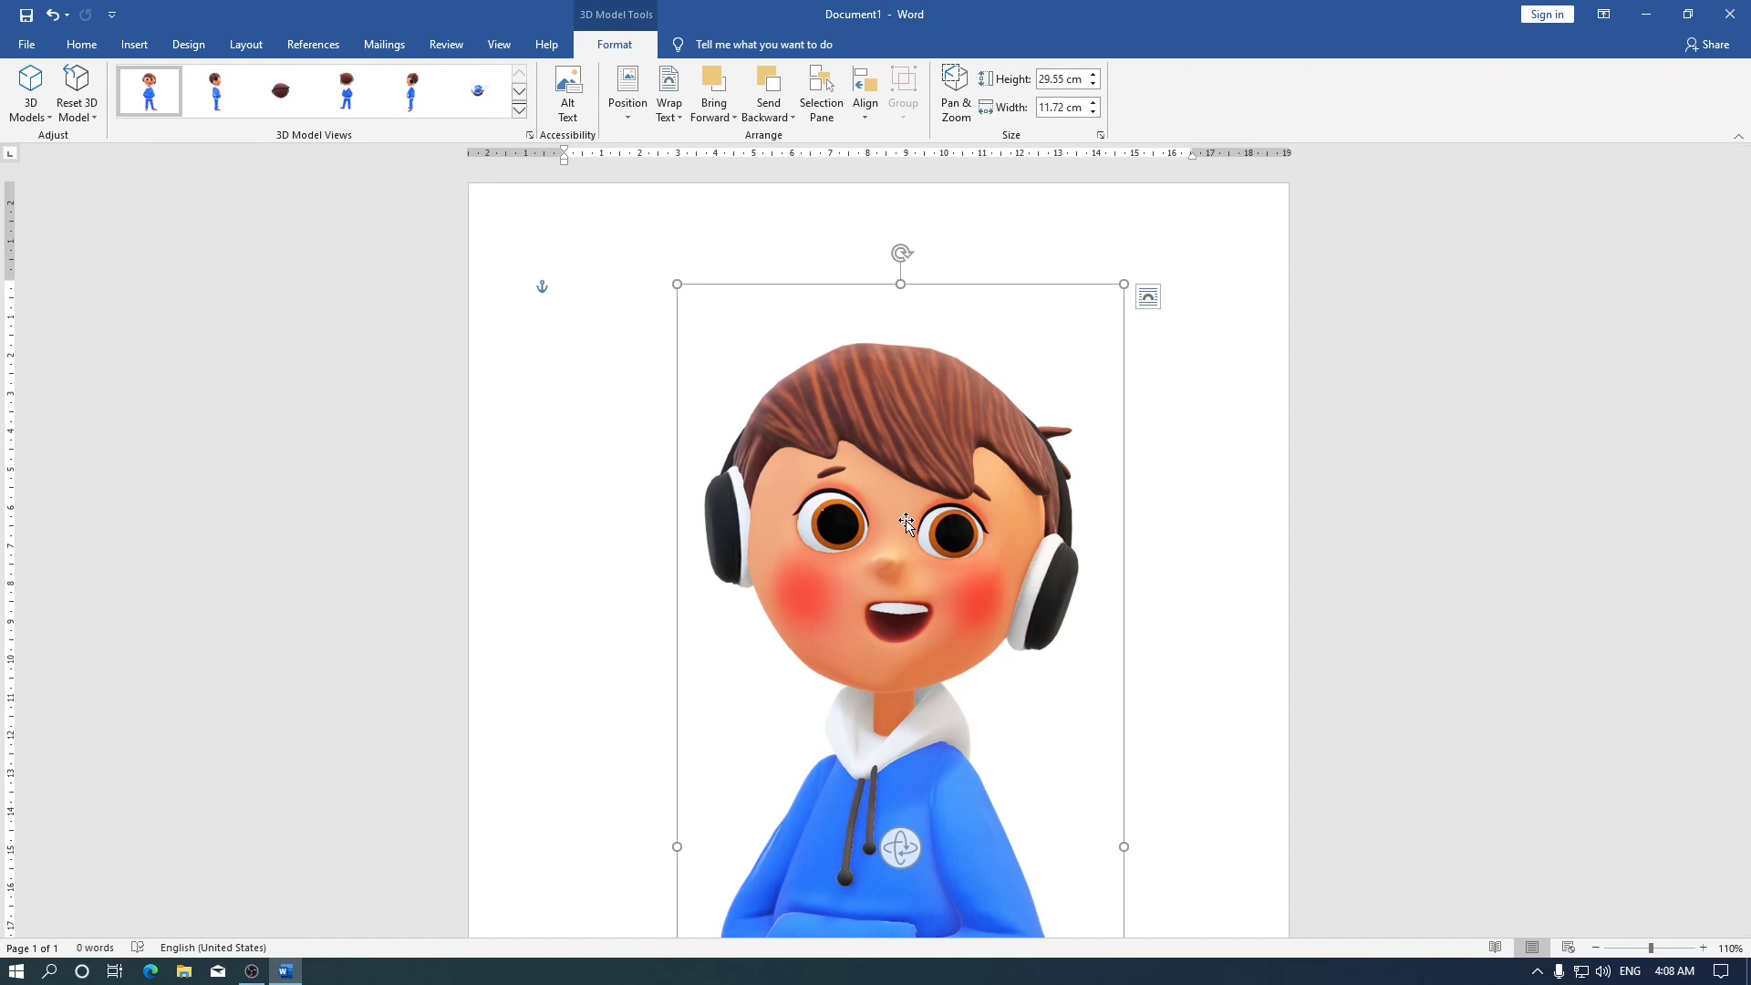
scroll(906, 522, down, 2)
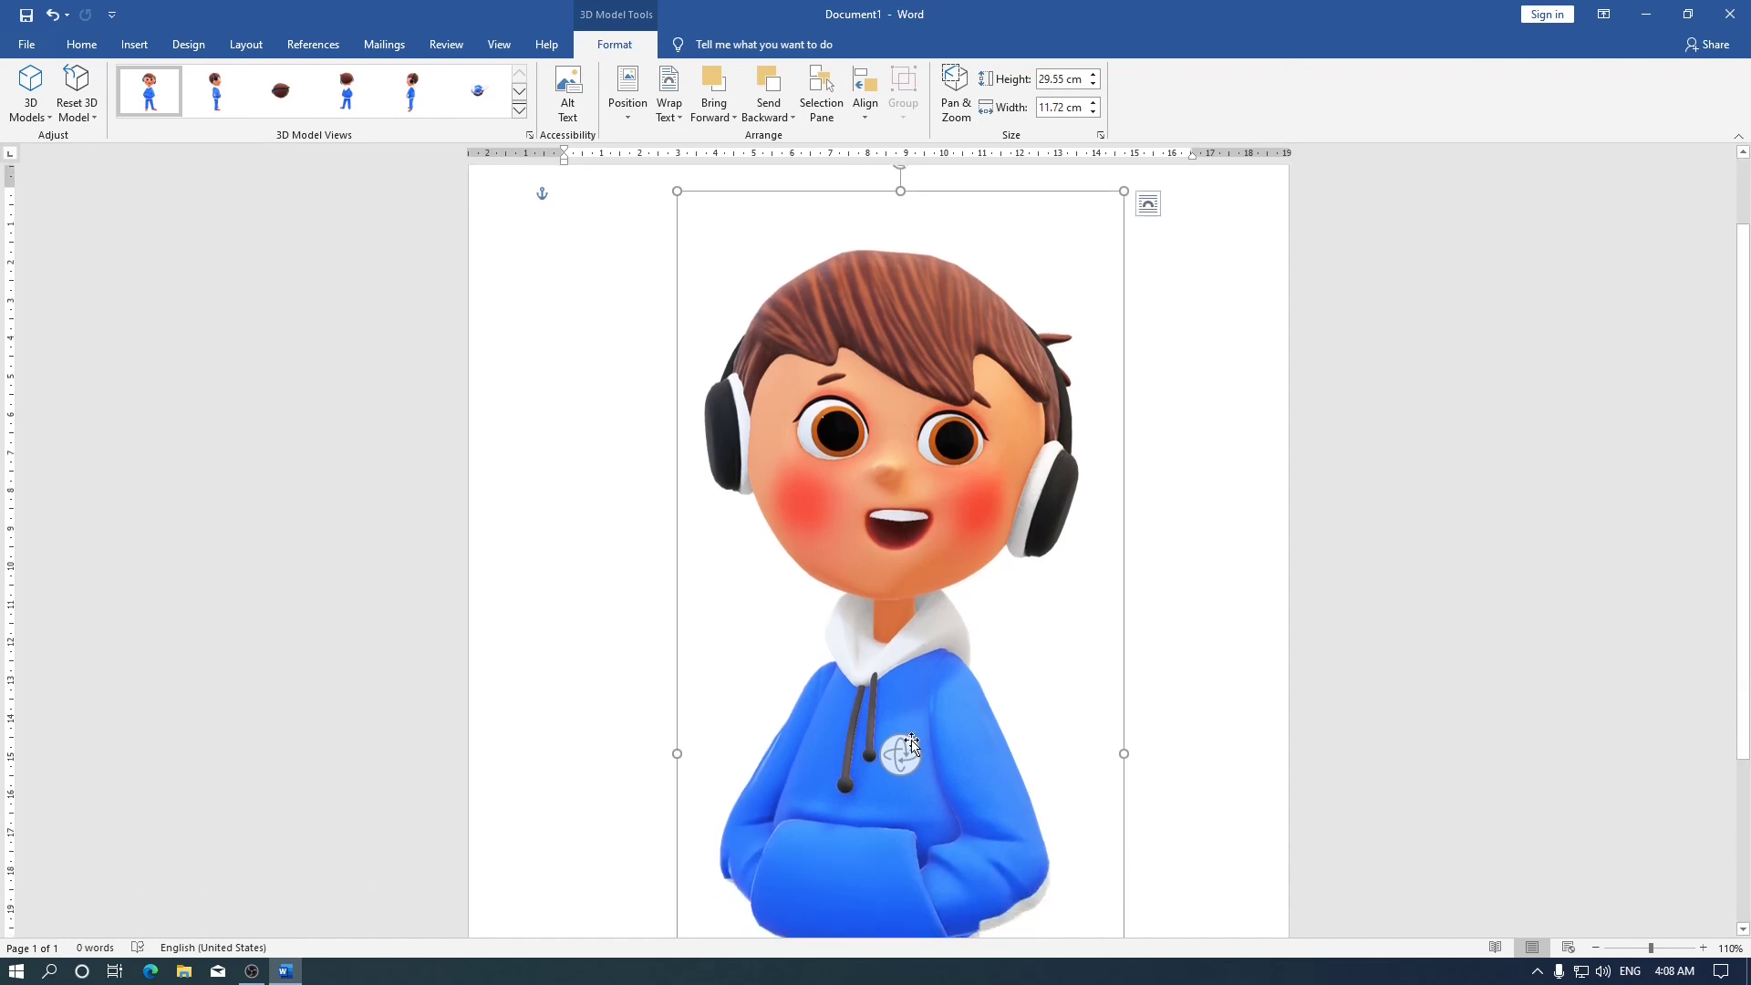
Step: Spin the avatar to a side view with its 3D rotation handle, then turn it back forward
mouse_move(908, 753)
mouse_down()
mouse_move(779, 727)
mouse_move(692, 676)
mouse_up()
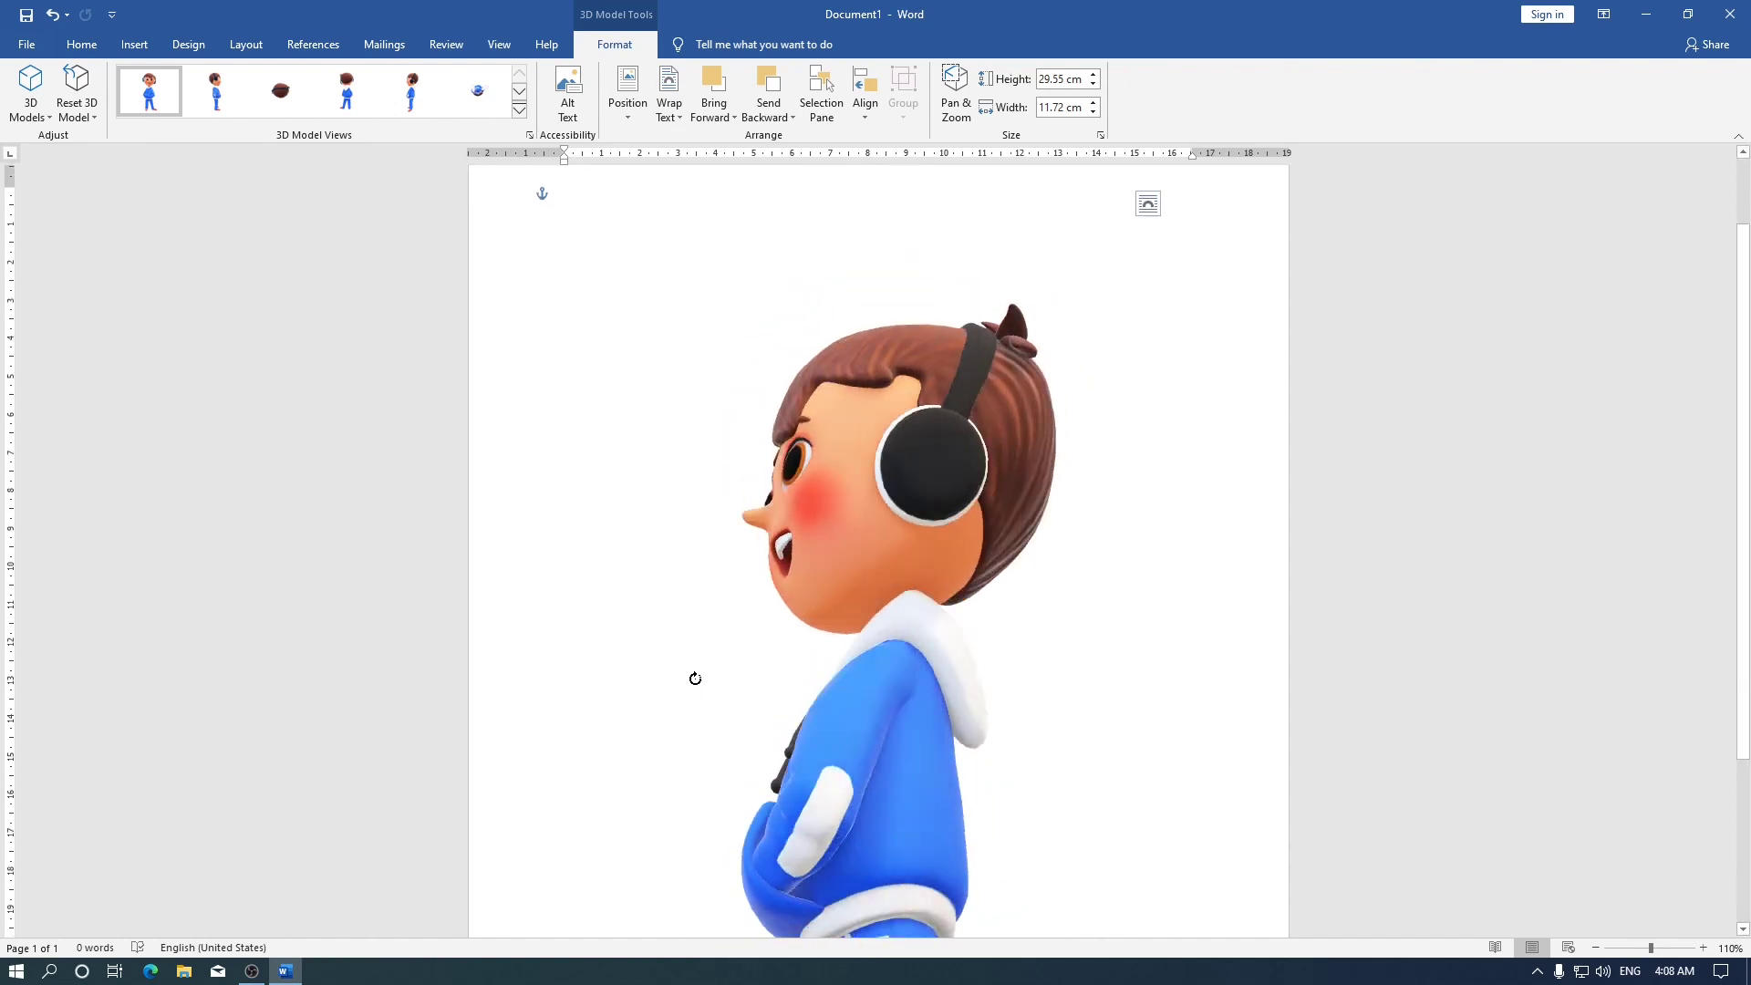
ctrl+scroll(843, 680, down, 2)
mouse_move(907, 644)
mouse_down()
mouse_move(896, 597)
mouse_move(1076, 696)
mouse_move(1474, 621)
mouse_move(1639, 621)
mouse_move(1099, 661)
mouse_move(1430, 738)
mouse_move(1232, 574)
mouse_move(1019, 609)
mouse_move(973, 727)
mouse_move(1107, 766)
mouse_move(1134, 703)
mouse_move(1112, 700)
mouse_up()
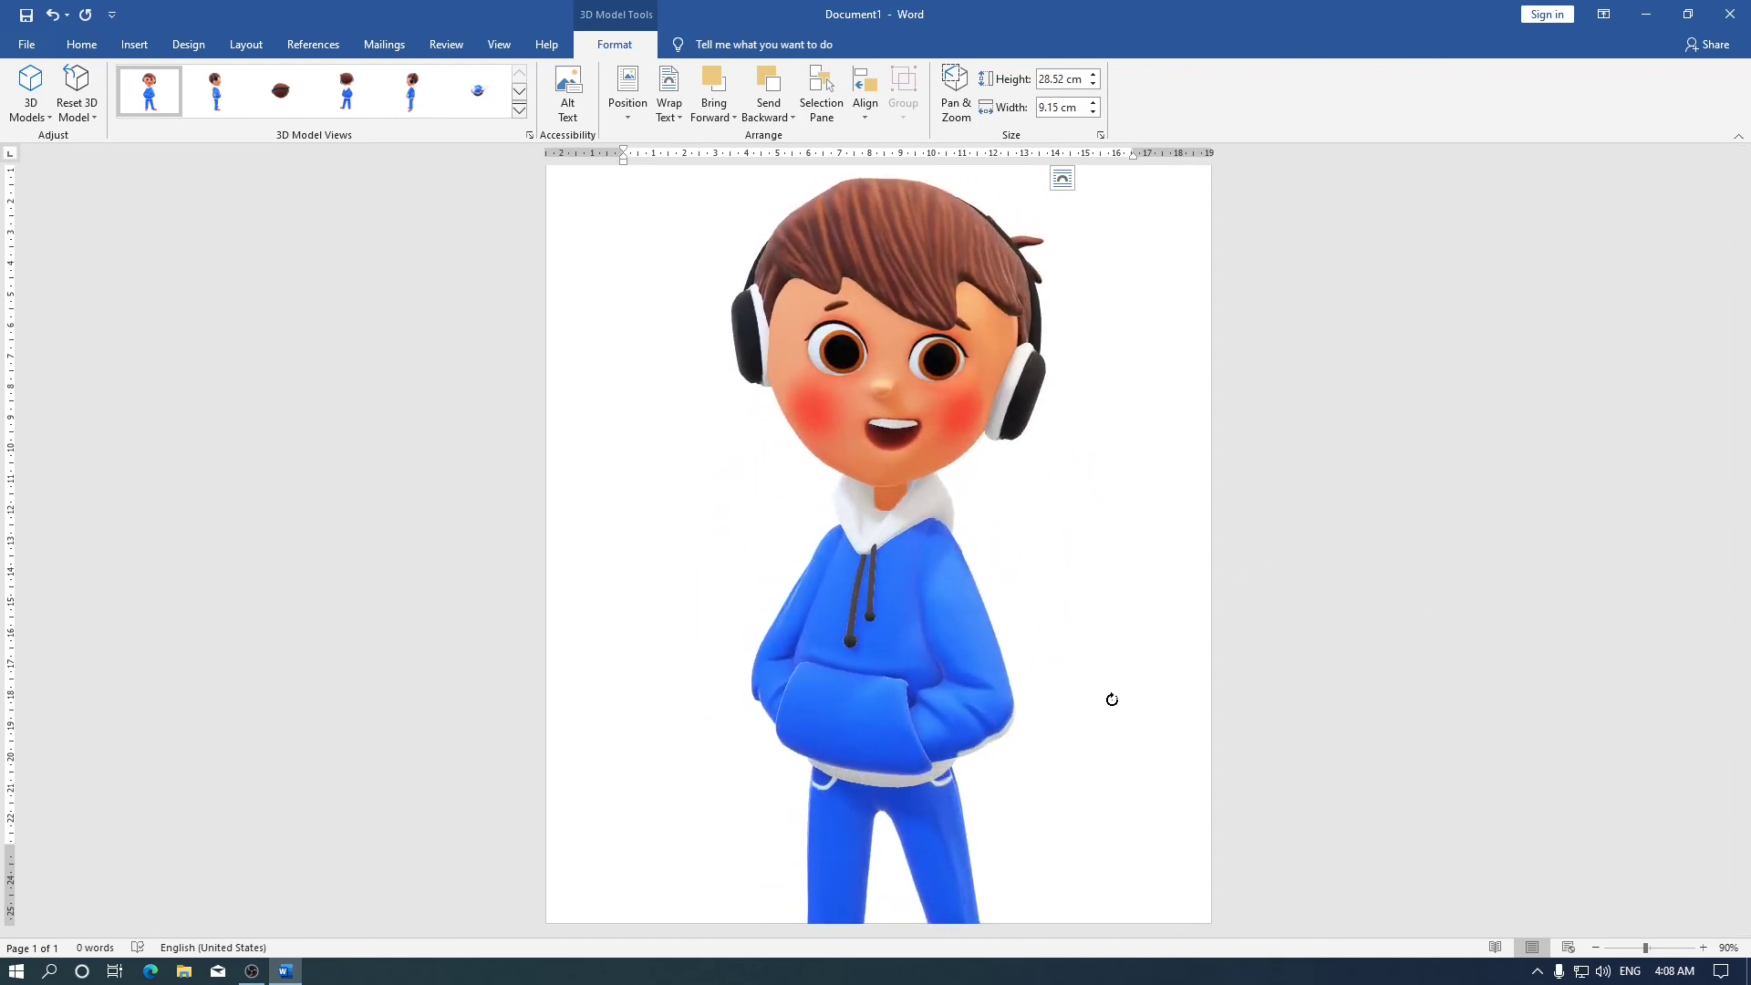